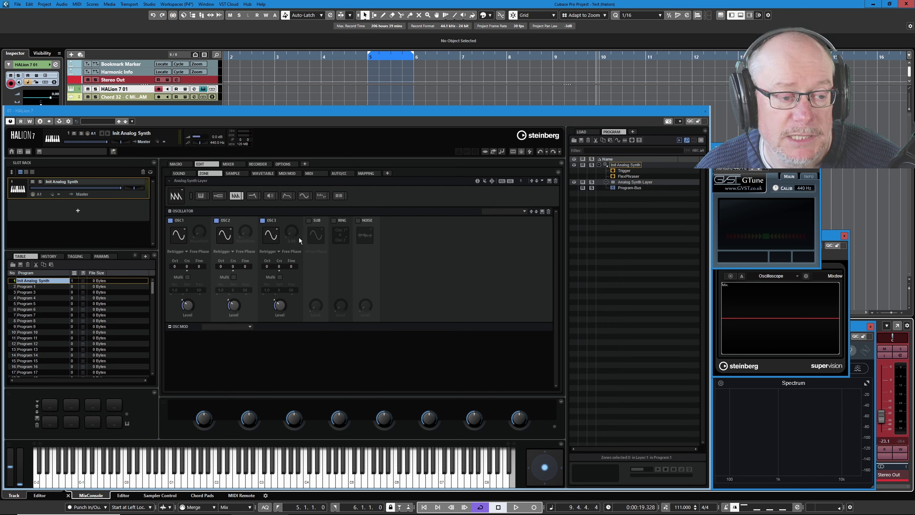
# Switch off oscillators OSC2 and OSC3 in the Analog Synth Layer, leaving only OSC1 enabled.
pyautogui.click(216, 221)
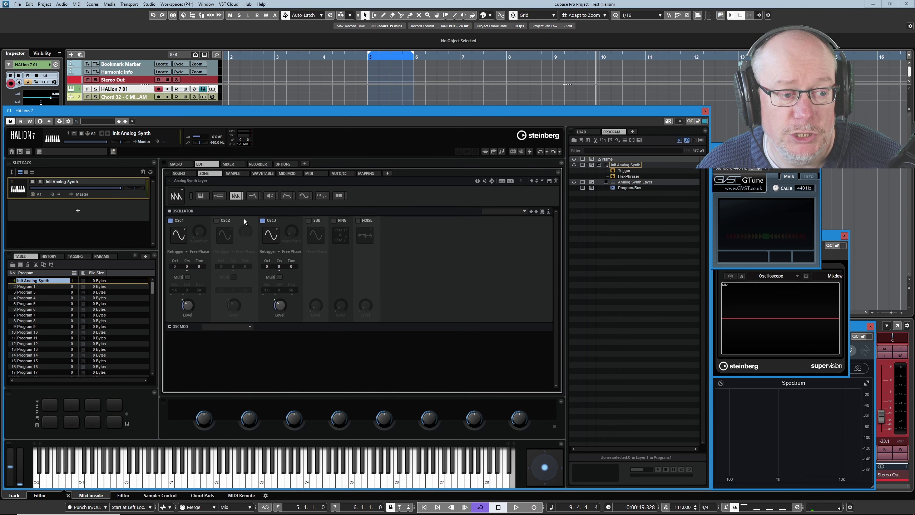
pyautogui.click(263, 221)
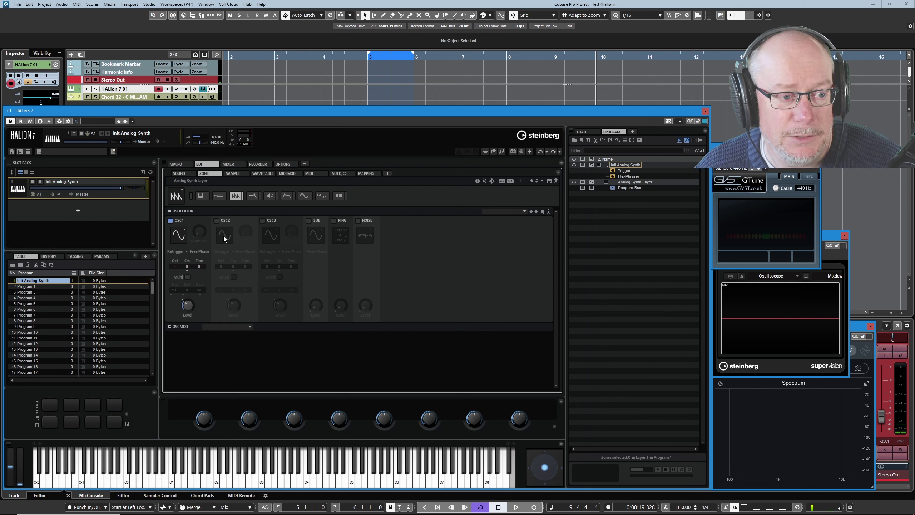
# Clear the Level Velocity amount of the amp envelope.
pyautogui.click(286, 195)
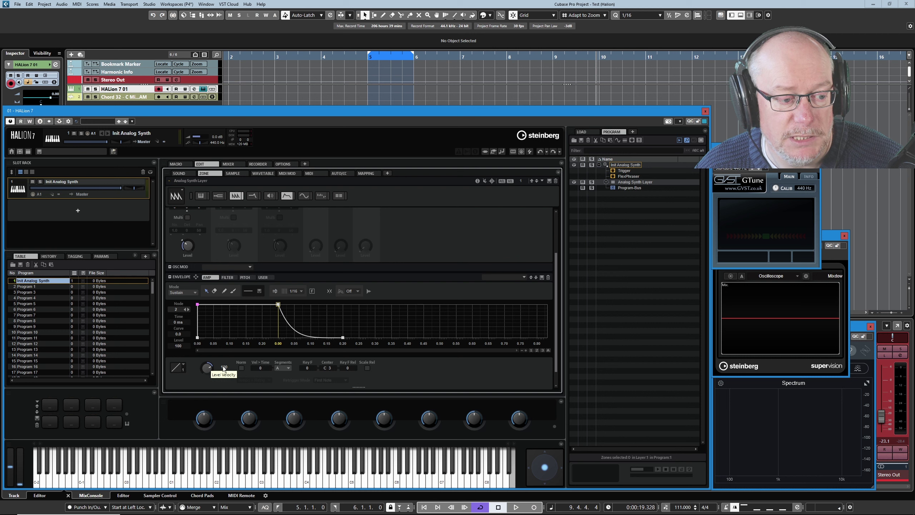
pyautogui.doubleClick(223, 367)
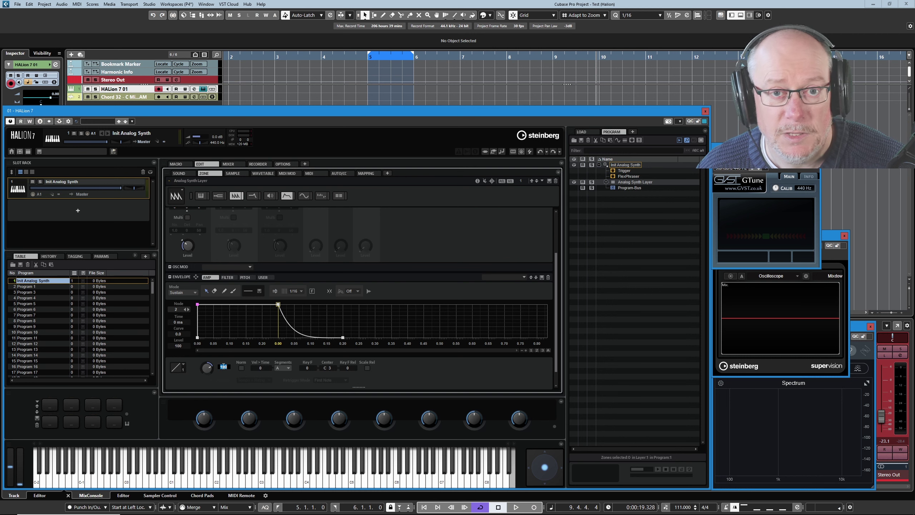
pyautogui.press('BackSpace')
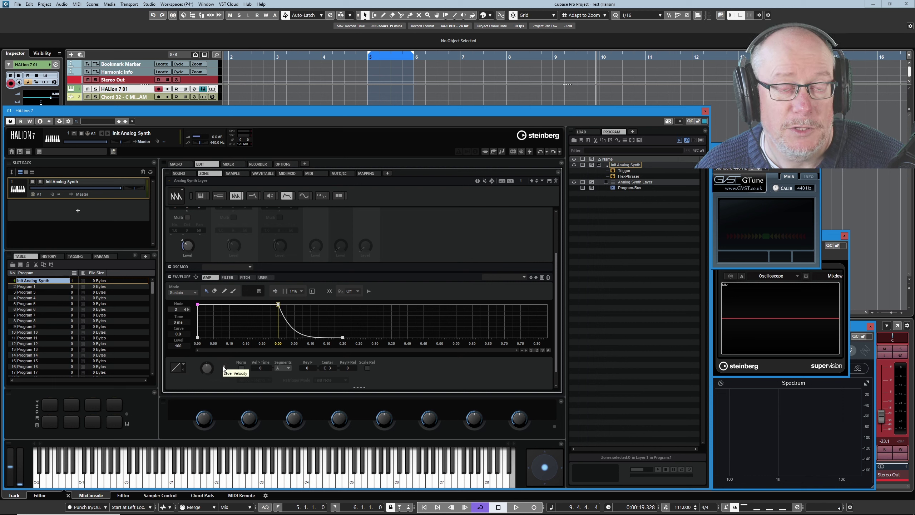
# Show the oscillator section and examine OSC1's sine wave on the oscilloscope and spectrum while a C note sounds.
pyautogui.click(236, 196)
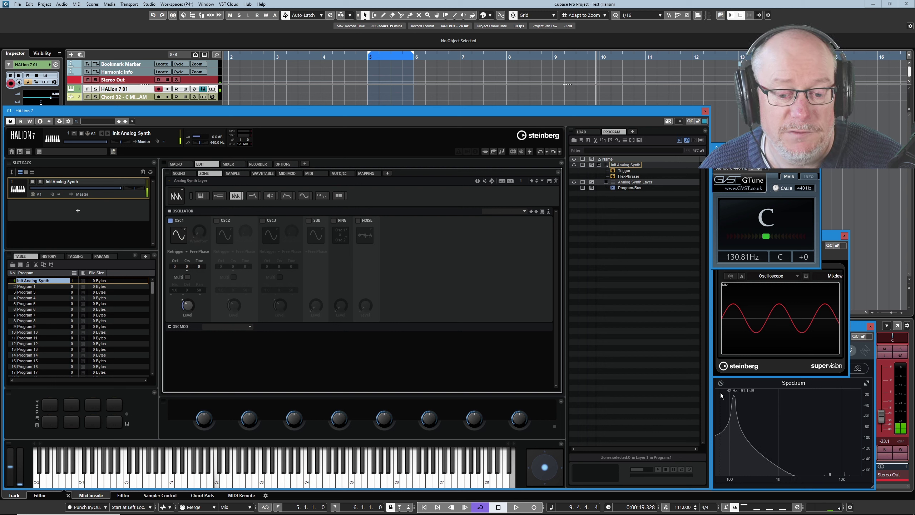
pyautogui.moveTo(739, 407)
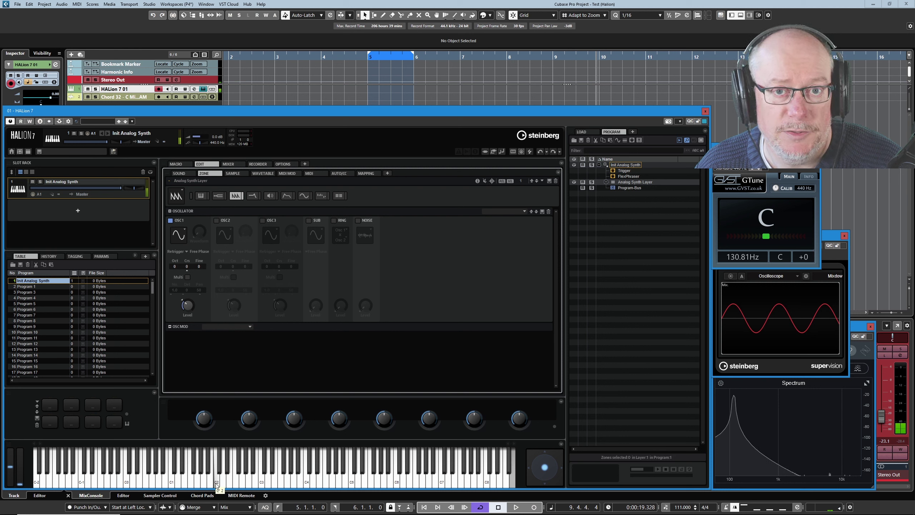
pyautogui.moveTo(212, 483); pyautogui.dragTo(209, 485)
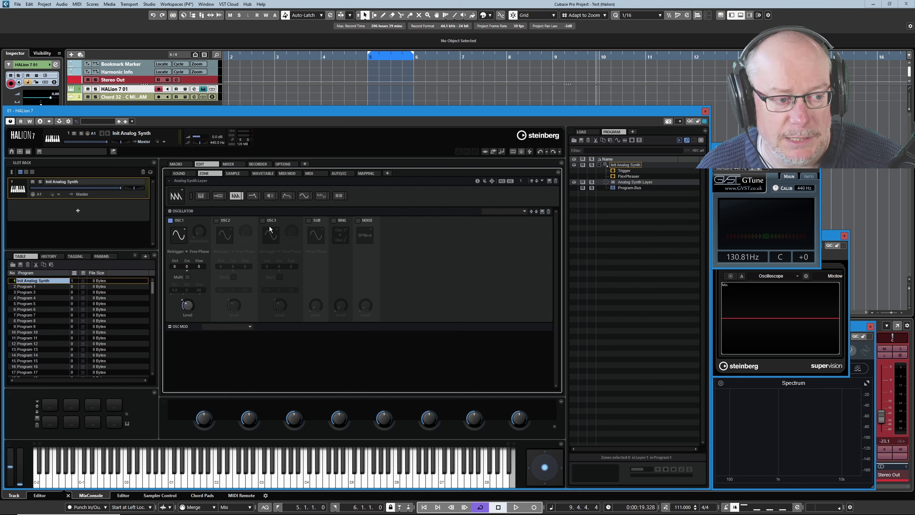
# Set OSC1's oscillator type to Triangle and examine its spectrum.
pyautogui.click(183, 233)
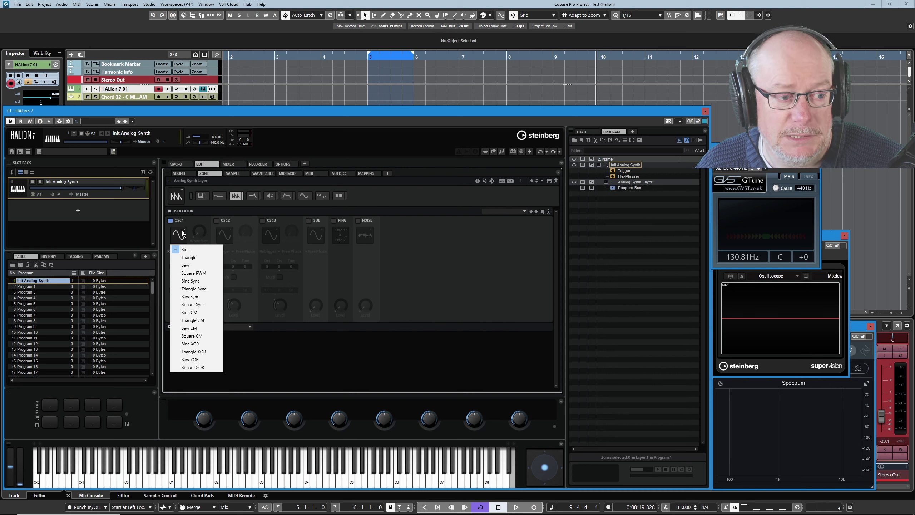
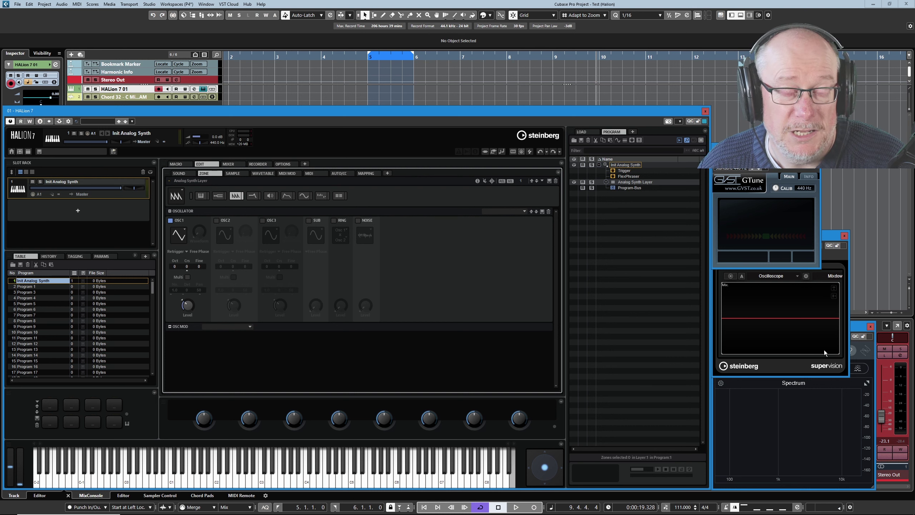
pyautogui.moveTo(734, 396)
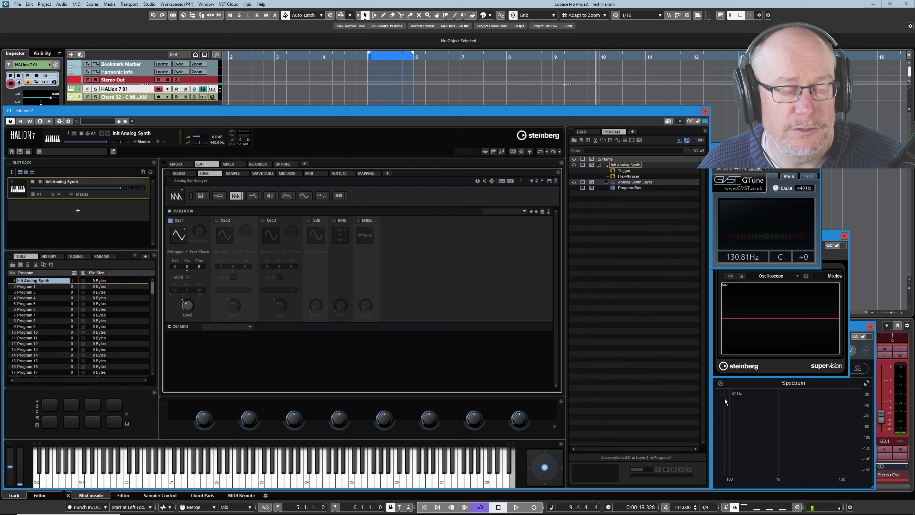
# Set OSC1's oscillator type to Square PWM and its Waveform value to 50.
pyautogui.click(178, 233)
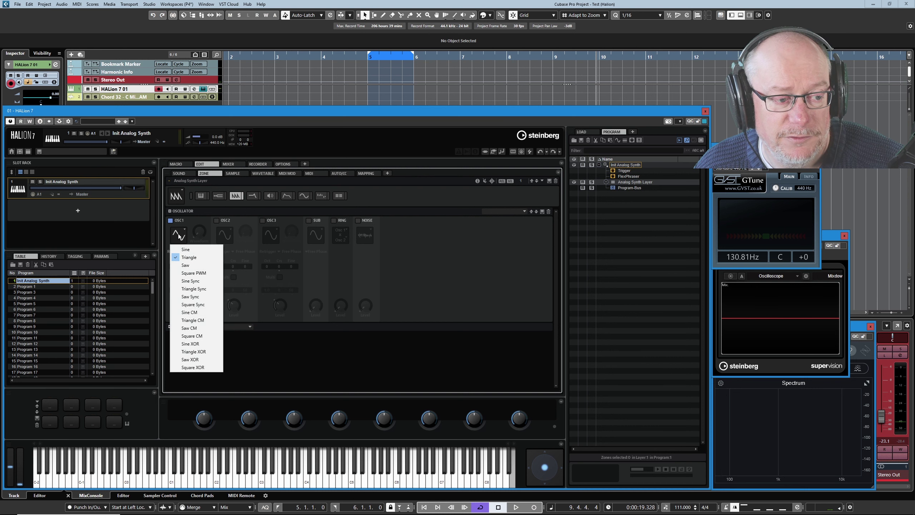
pyautogui.click(200, 274)
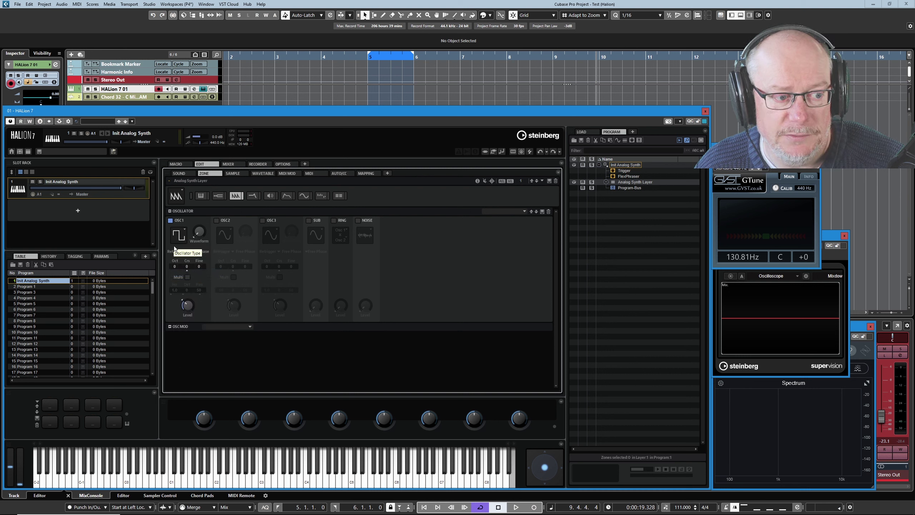
pyautogui.click(176, 234)
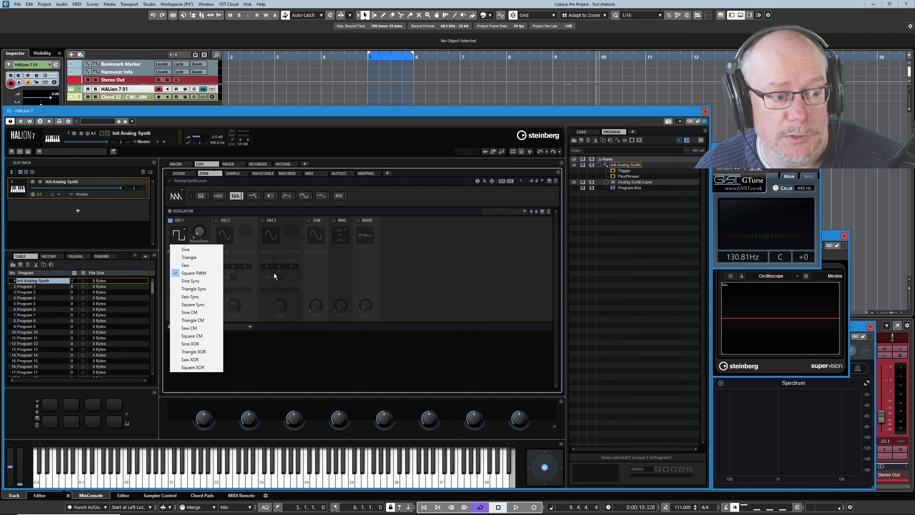
pyautogui.click(278, 258)
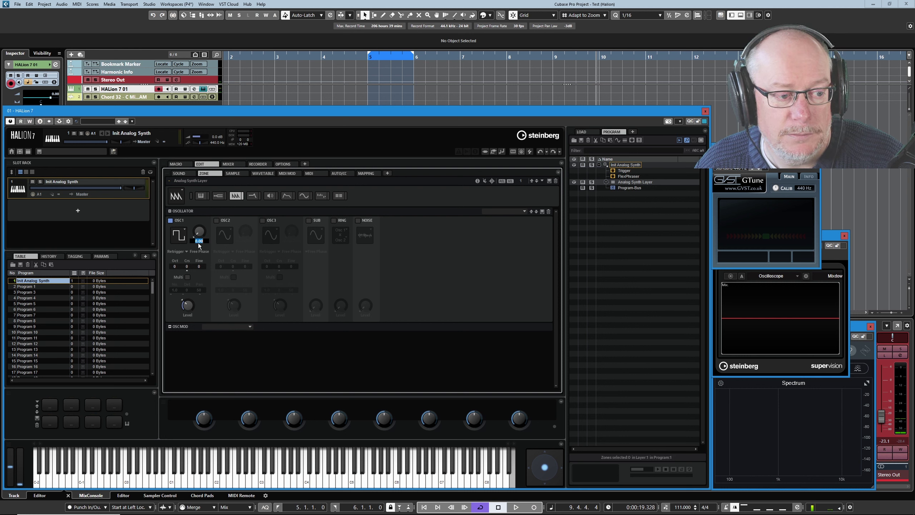
pyautogui.press('Return')
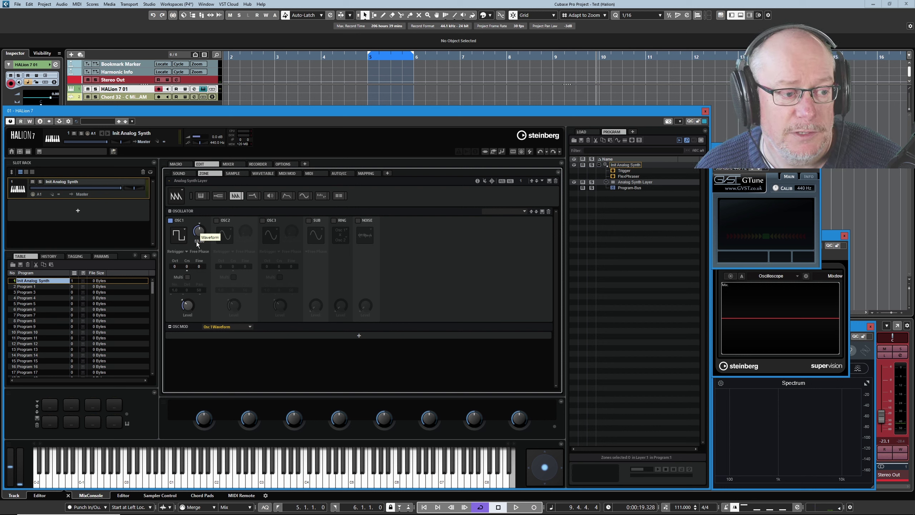
# Sweep OSC1's Waveform amount up and back down to vary the square wave's pulse width.
pyautogui.click(180, 235)
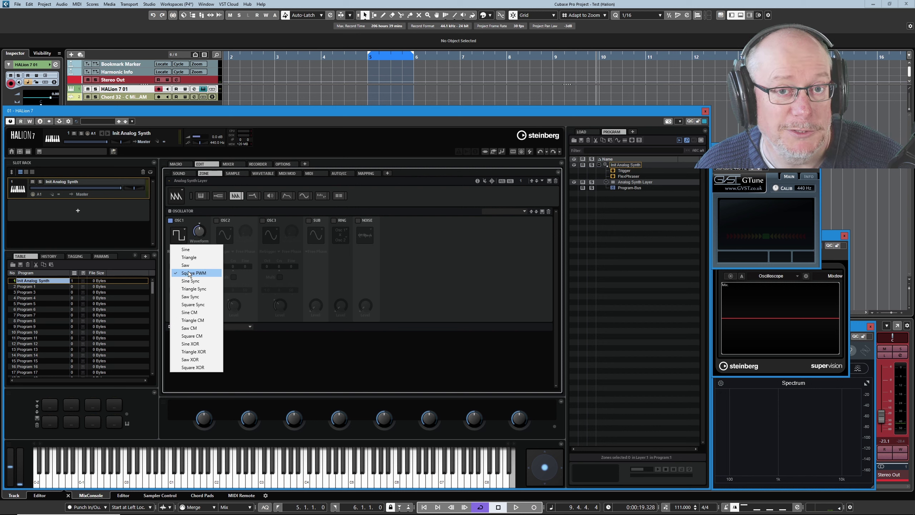
pyautogui.click(233, 248)
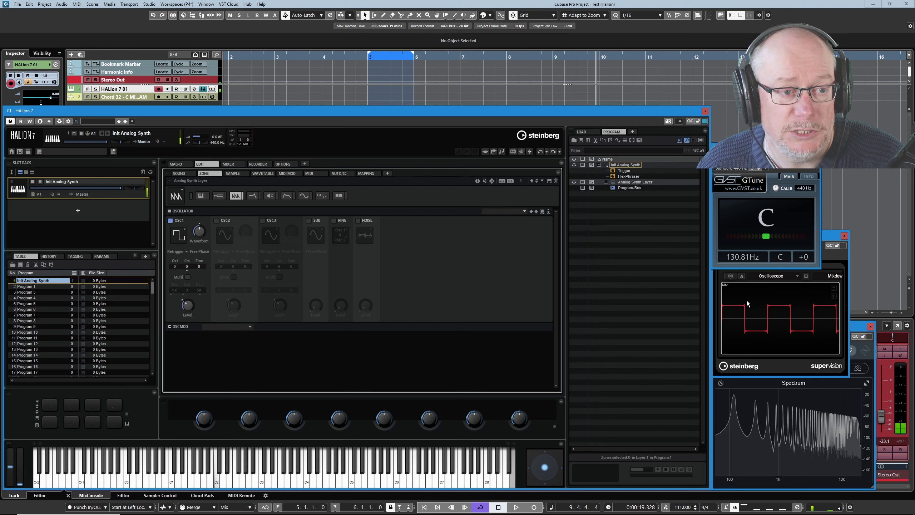
pyautogui.click(202, 233)
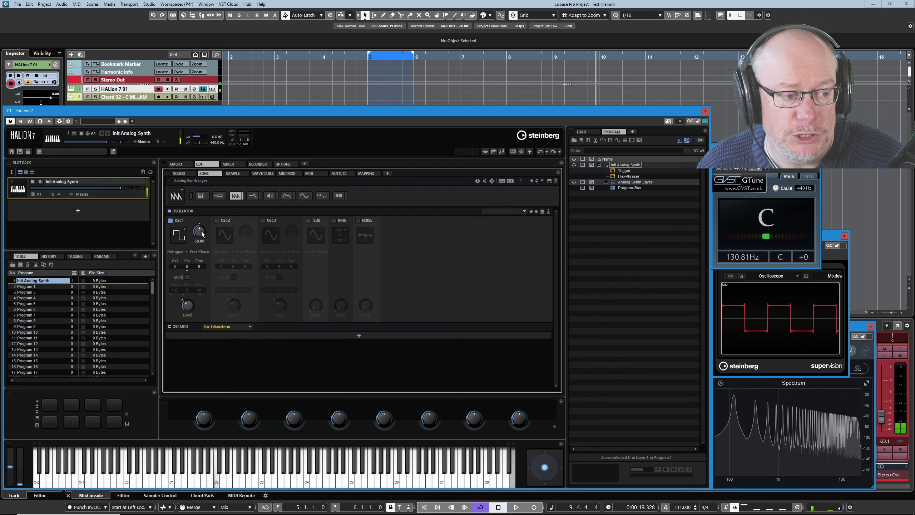
pyautogui.moveTo(202, 233); pyautogui.dragTo(211, 216)
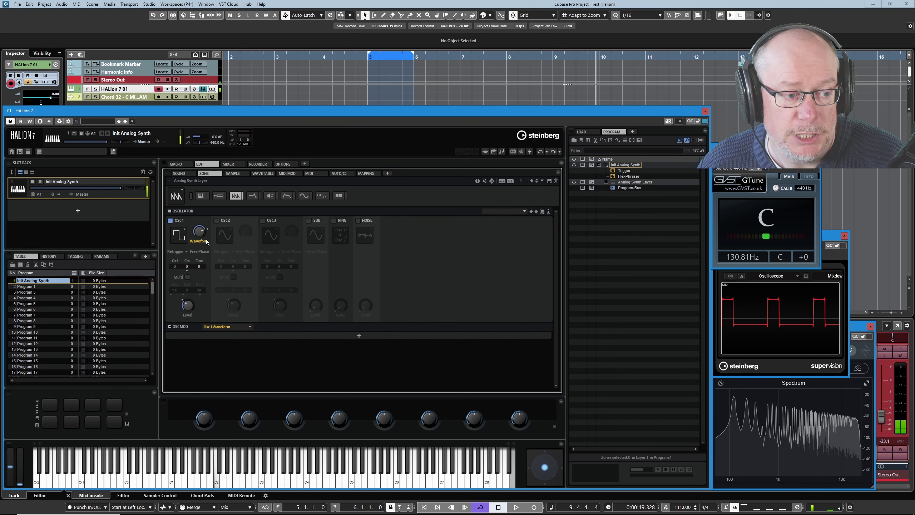
pyautogui.moveTo(207, 239); pyautogui.dragTo(181, 258)
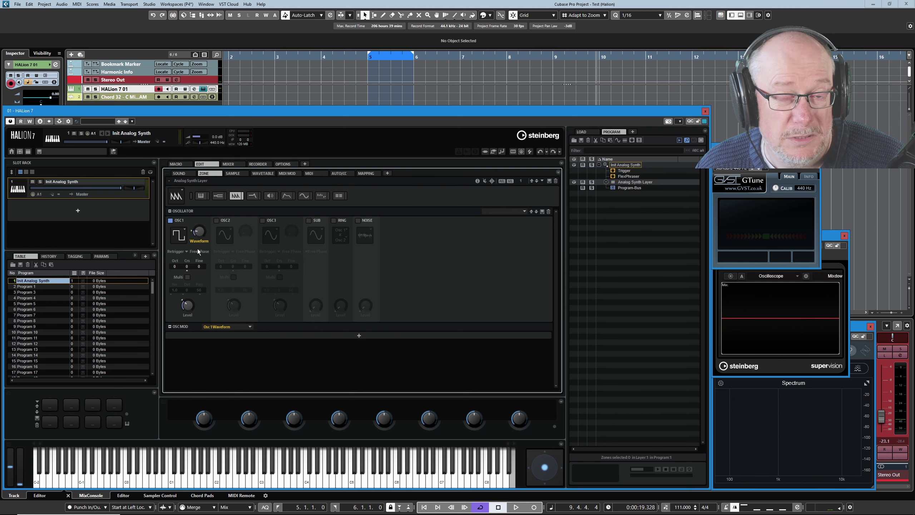
# Cycle OSC1's oscillator type through Triangle, Sine and Saw.
pyautogui.moveTo(204, 242)
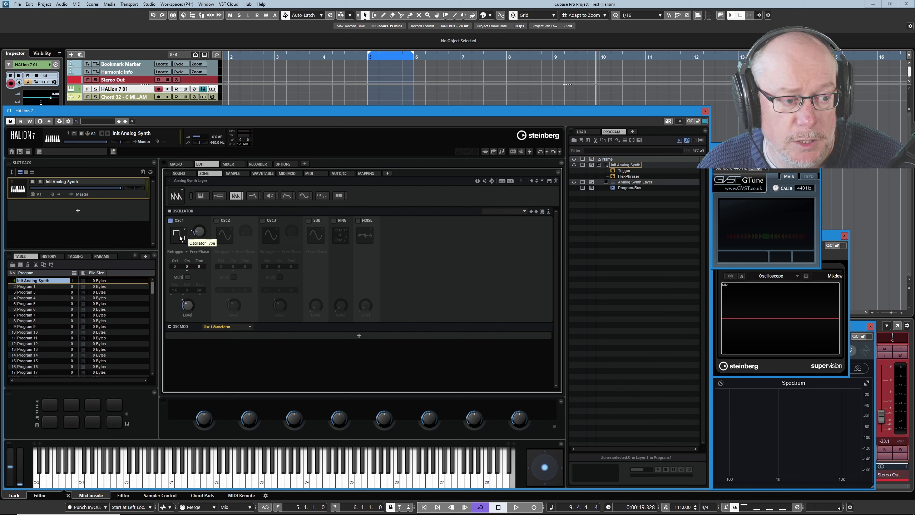
pyautogui.click(178, 234)
pyautogui.click(189, 257)
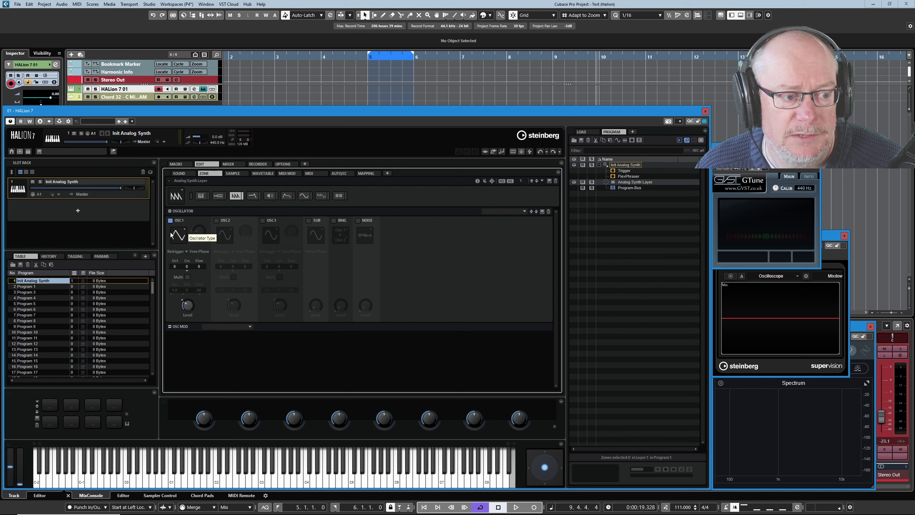
pyautogui.click(177, 235)
pyautogui.click(211, 249)
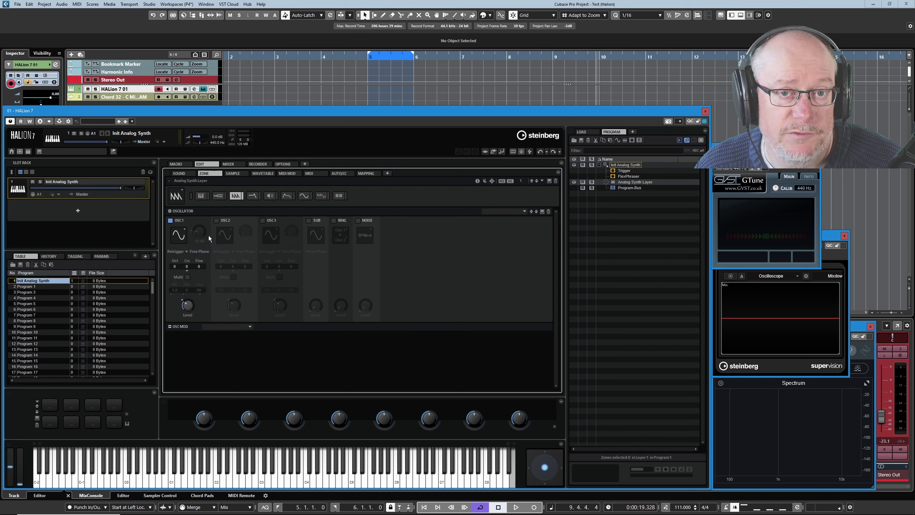
pyautogui.click(183, 234)
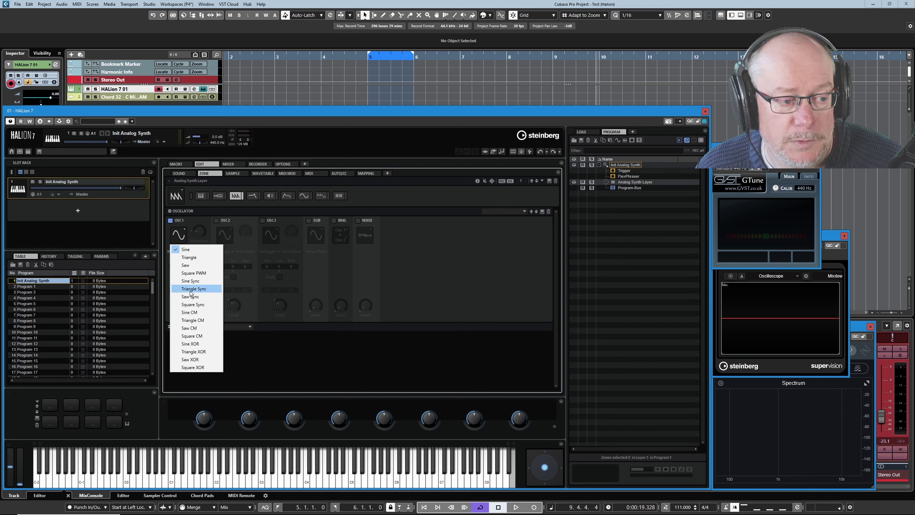
pyautogui.click(195, 266)
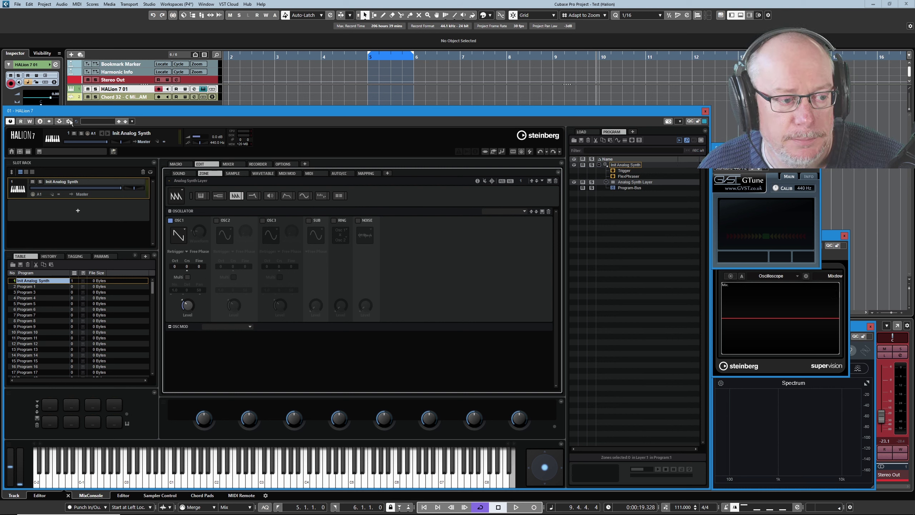
# Set OSC1's oscillator type to Square PWM and raise its Waveform amount to near the middle of its range.
pyautogui.click(177, 235)
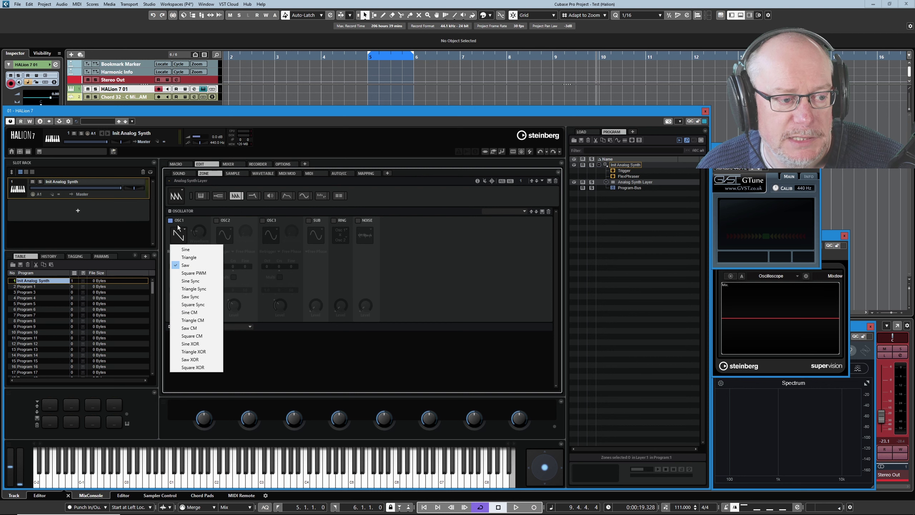
pyautogui.click(196, 274)
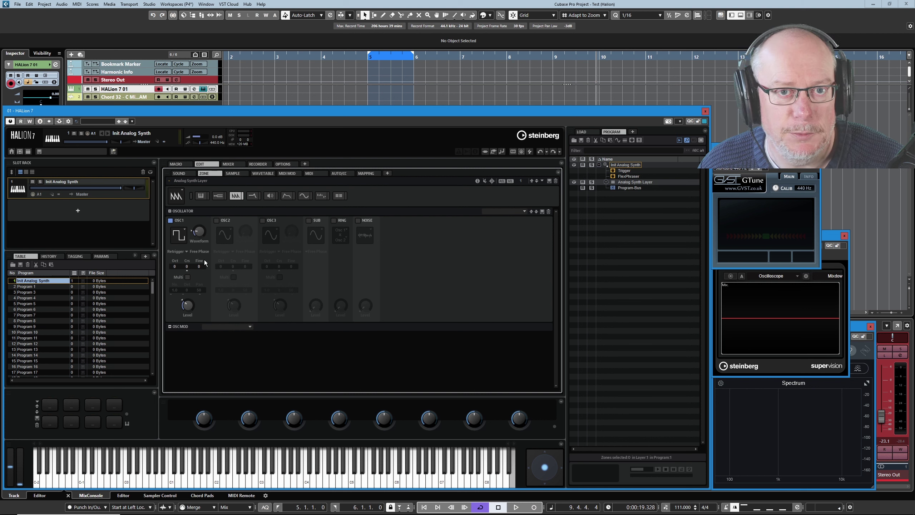
pyautogui.moveTo(198, 232)
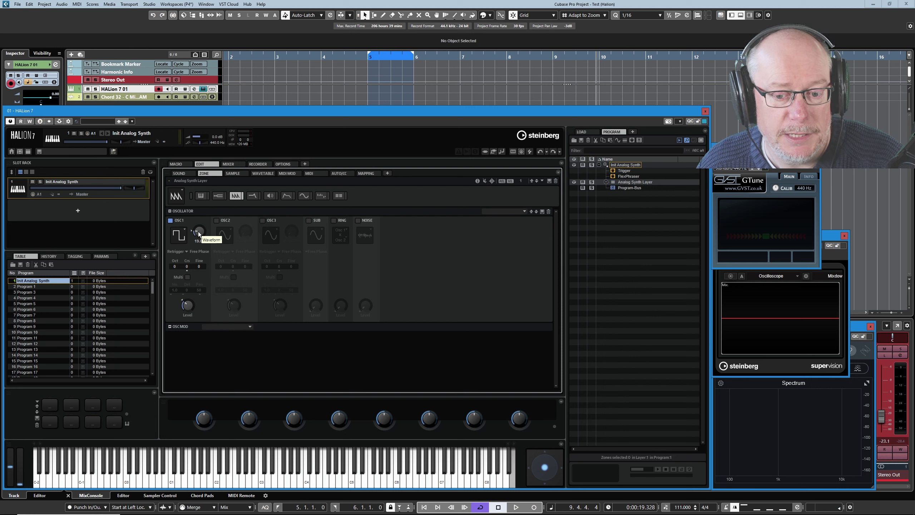
pyautogui.moveTo(198, 233)
pyautogui.mouseDown()
pyautogui.moveTo(197, 200)
pyautogui.moveTo(193, 233)
pyautogui.mouseUp()
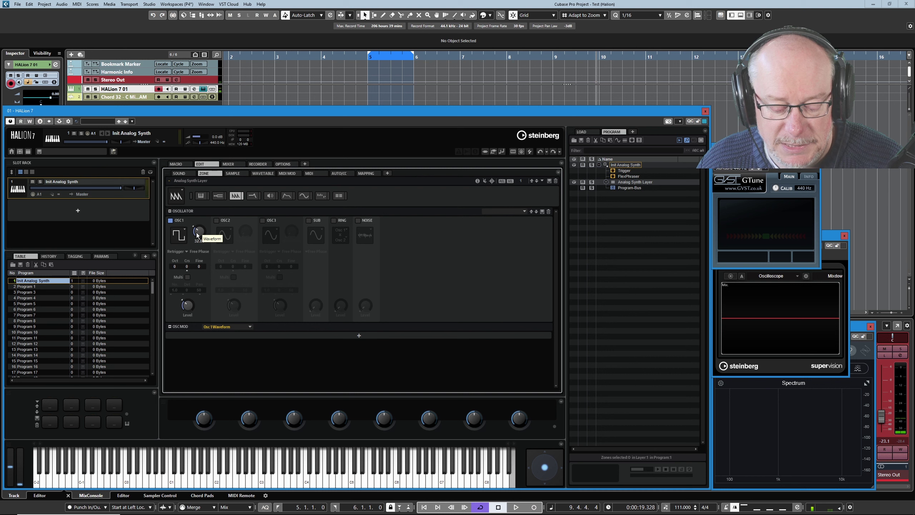
pyautogui.moveTo(198, 235); pyautogui.dragTo(197, 222)
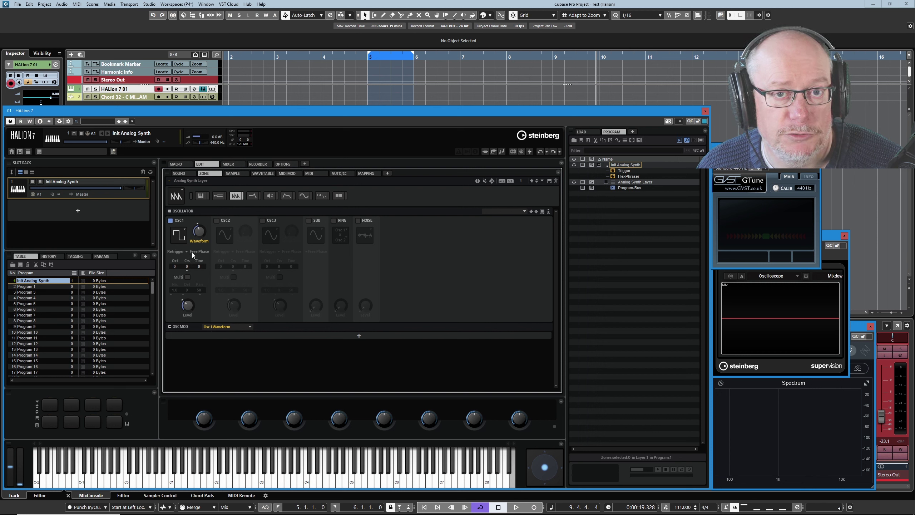
# Display the oscillator modulation slots for OSC1's Pitch and Level, ending on those for its Waveform.
pyautogui.click(187, 267)
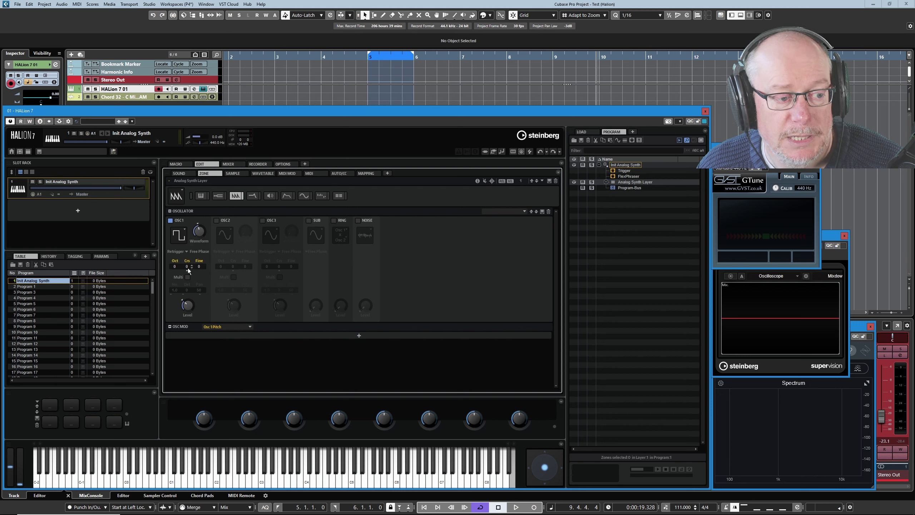
pyautogui.click(187, 305)
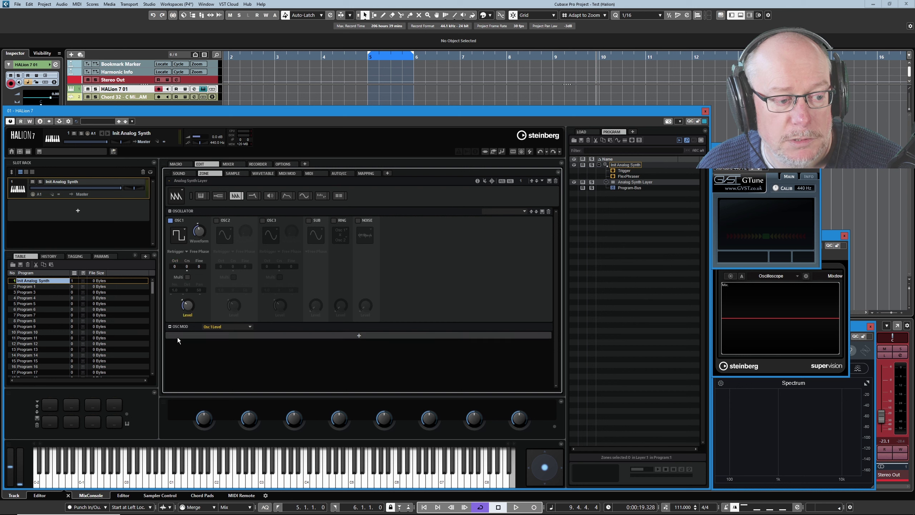
pyautogui.click(198, 231)
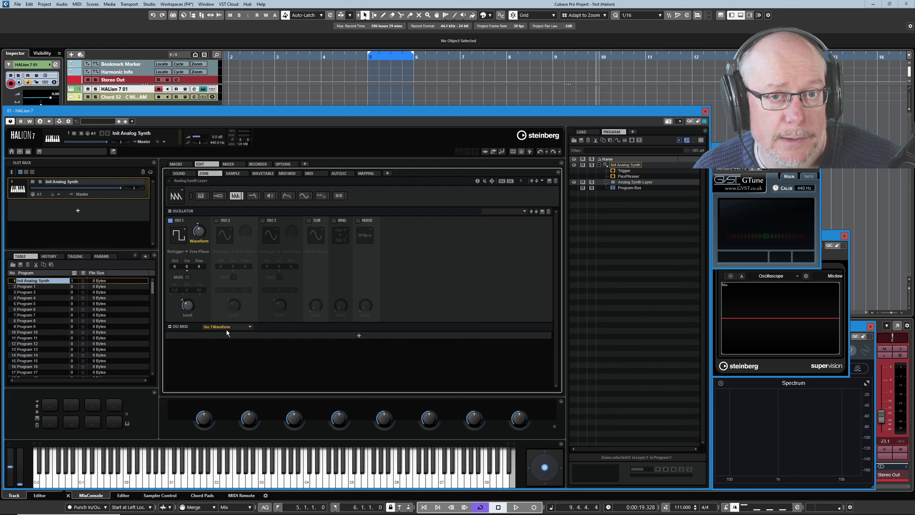
pyautogui.moveTo(202, 231)
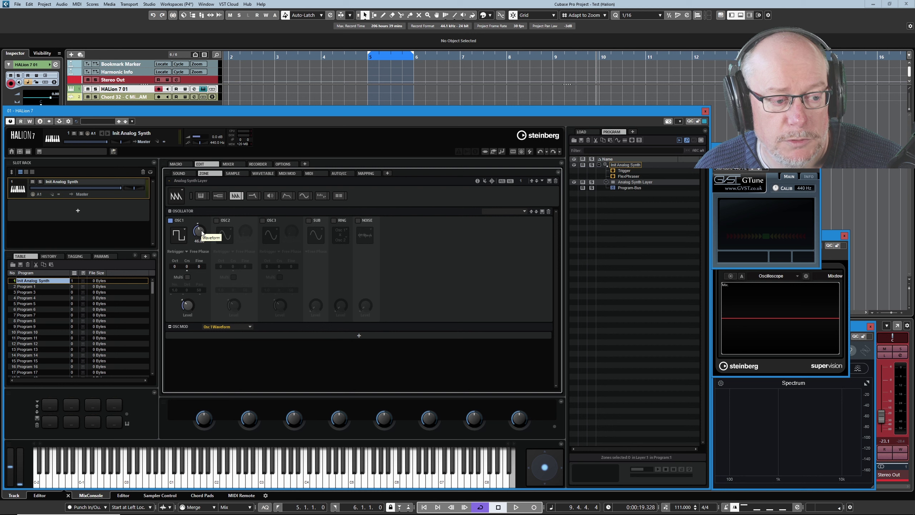
# Assign LFO 1 to OSC1's Waveform with a modulation depth of 19.4, adjust the Waveform amount, and remove the modulation.
pyautogui.click(358, 336)
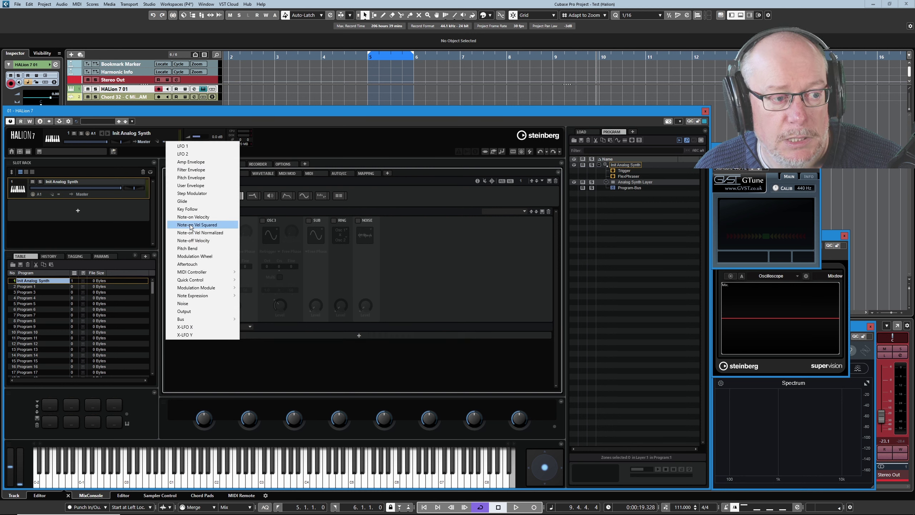
pyautogui.click(190, 146)
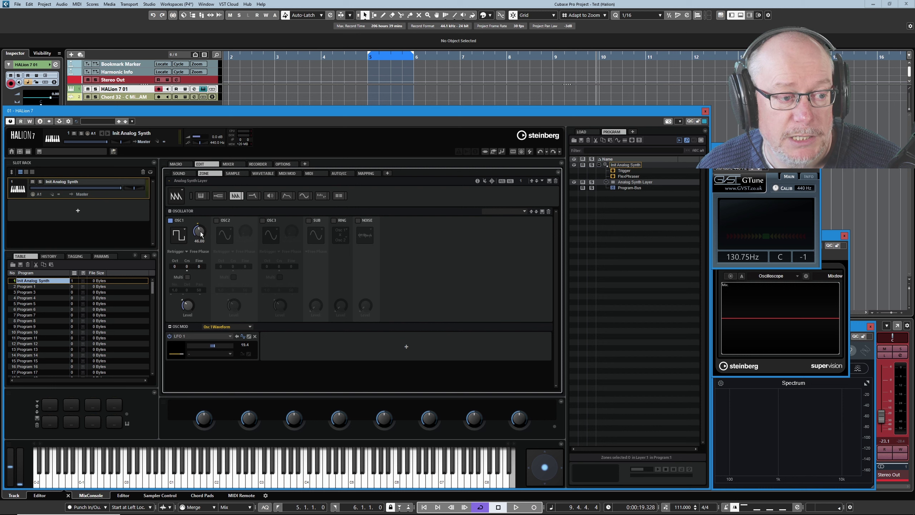
pyautogui.moveTo(200, 234); pyautogui.dragTo(197, 235)
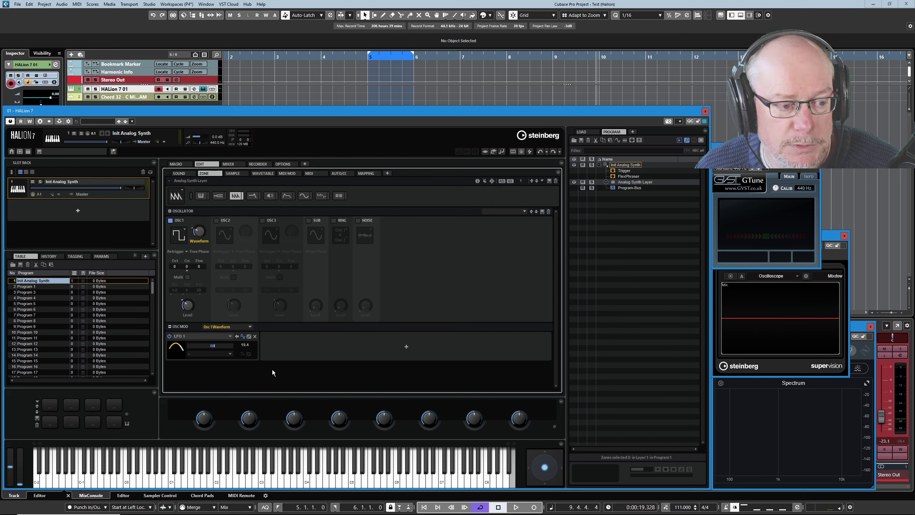
pyautogui.click(255, 336)
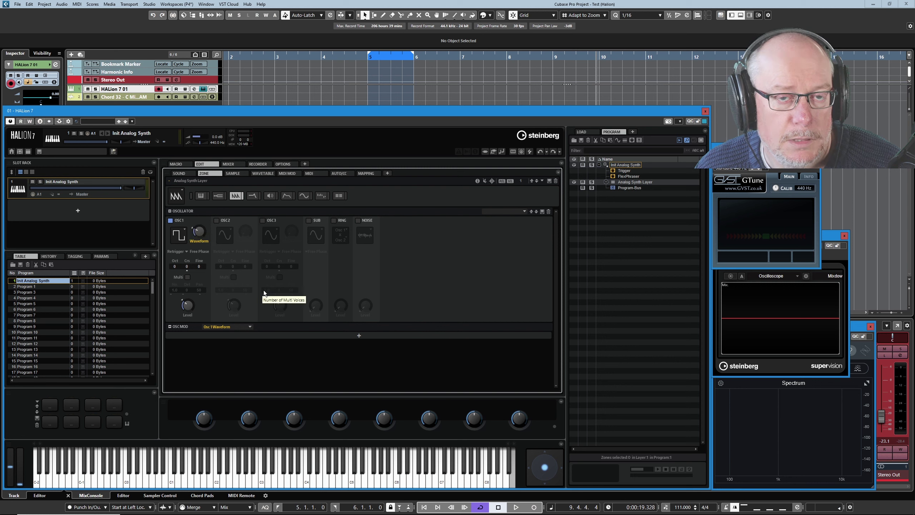
# Set OSC1's oscillator type to Sine and turn on OSC2.
pyautogui.click(184, 238)
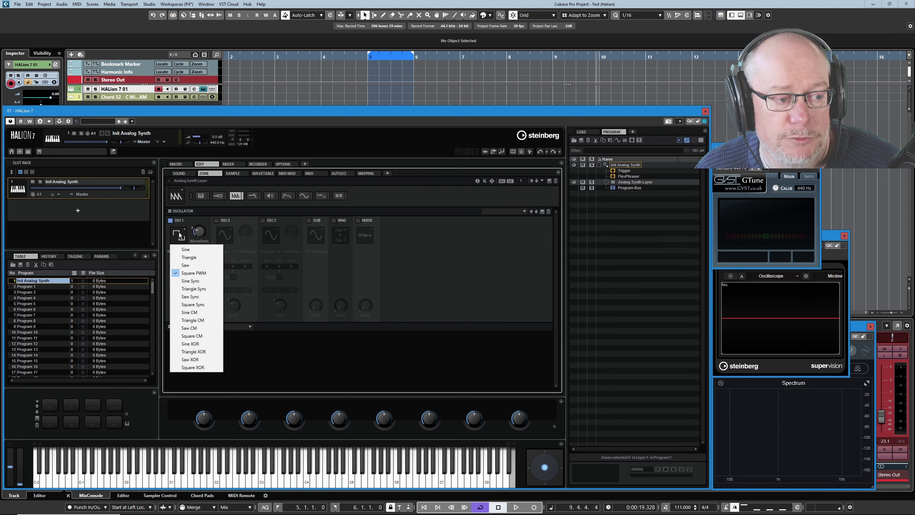
pyautogui.click(186, 250)
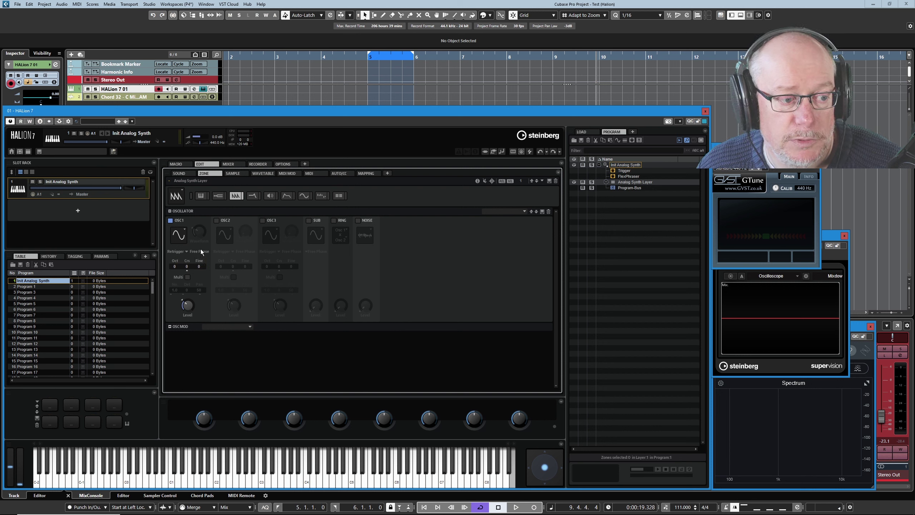
pyautogui.click(186, 251)
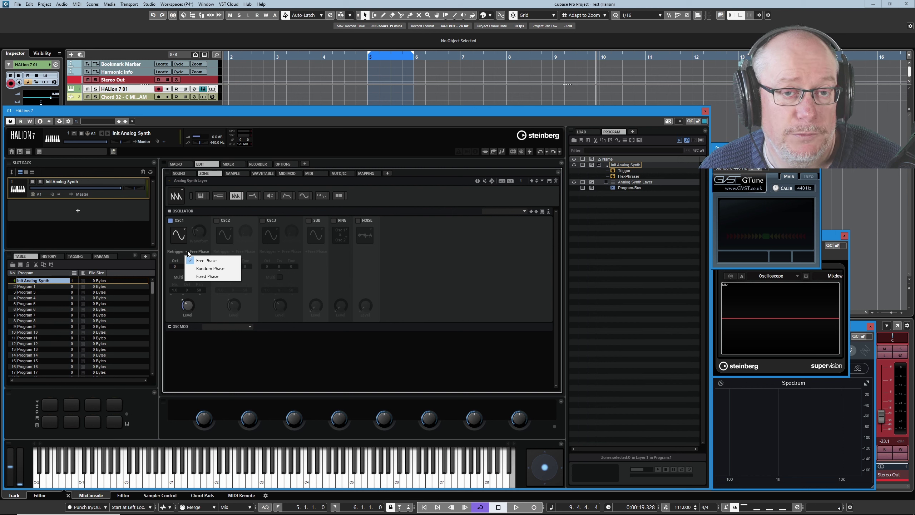
pyautogui.click(216, 221)
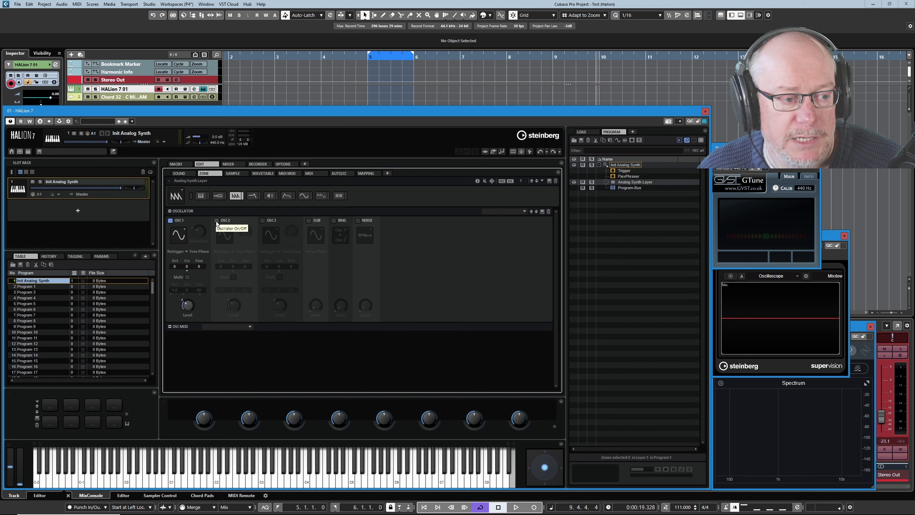
pyautogui.click(216, 221)
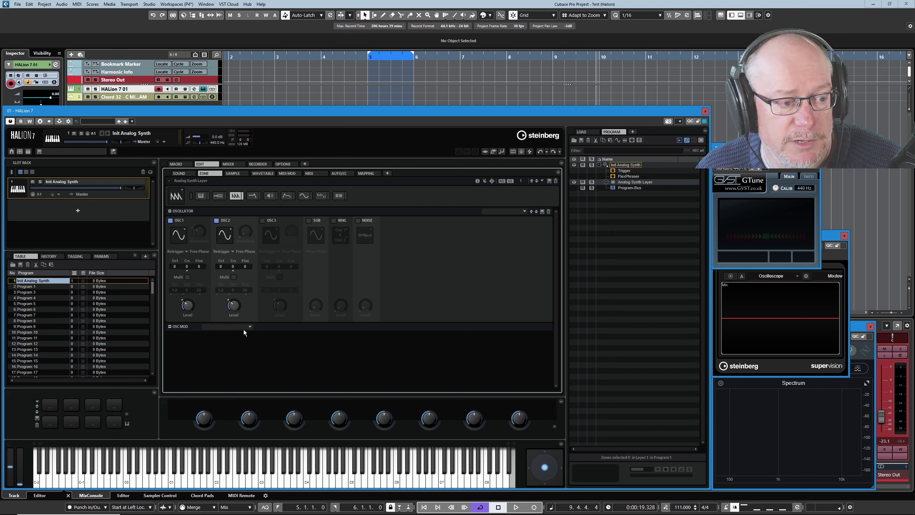
# Bring the Insight 2 analyser to the front and show its Loudness meter.
pyautogui.click(860, 329)
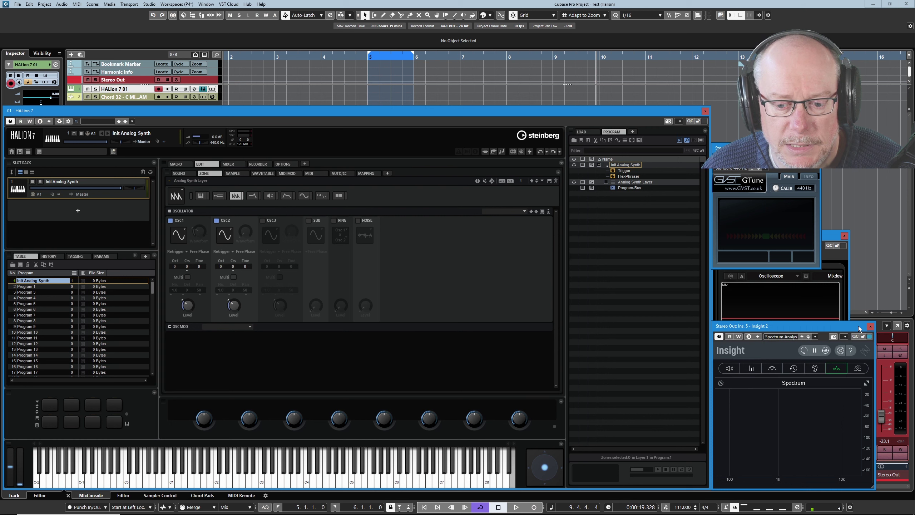
pyautogui.click(730, 368)
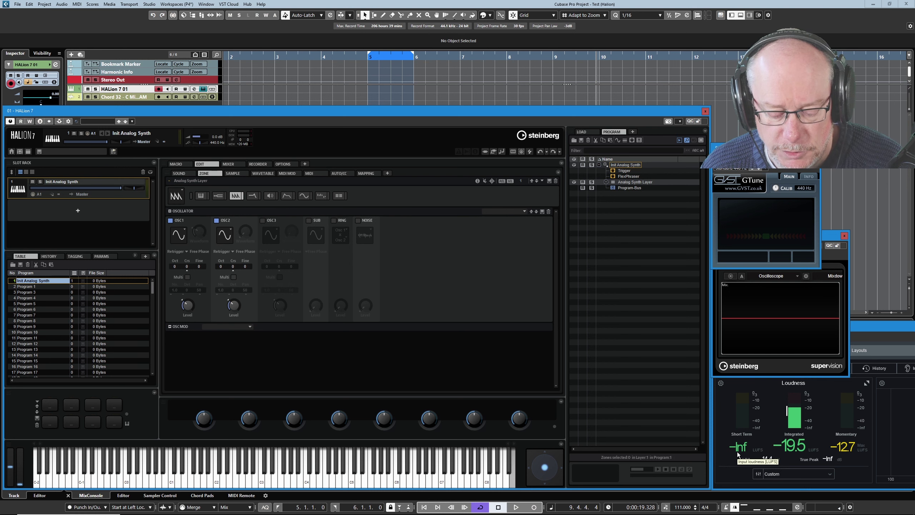
# Set the retrigger mode of OSC1 and OSC2 to Fixed Phase, and switch OSC2 off and on again to compare levels.
pyautogui.click(200, 252)
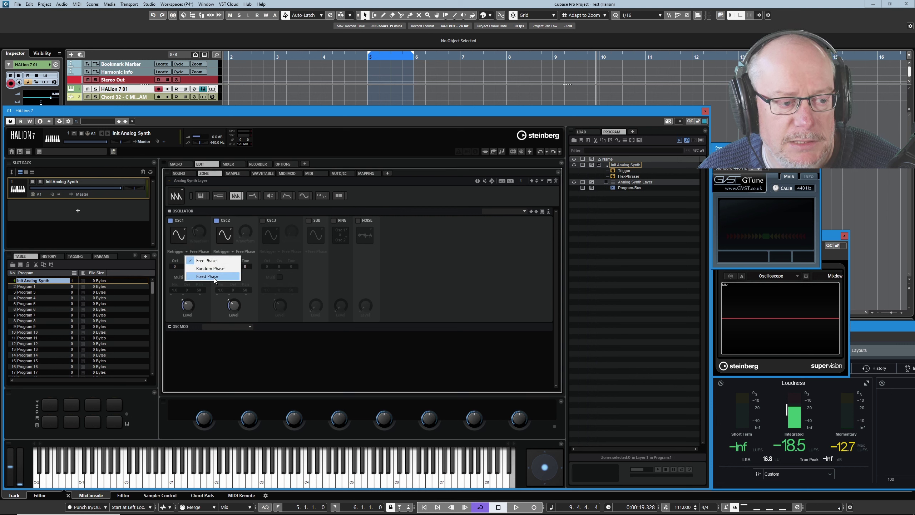
pyautogui.click(245, 252)
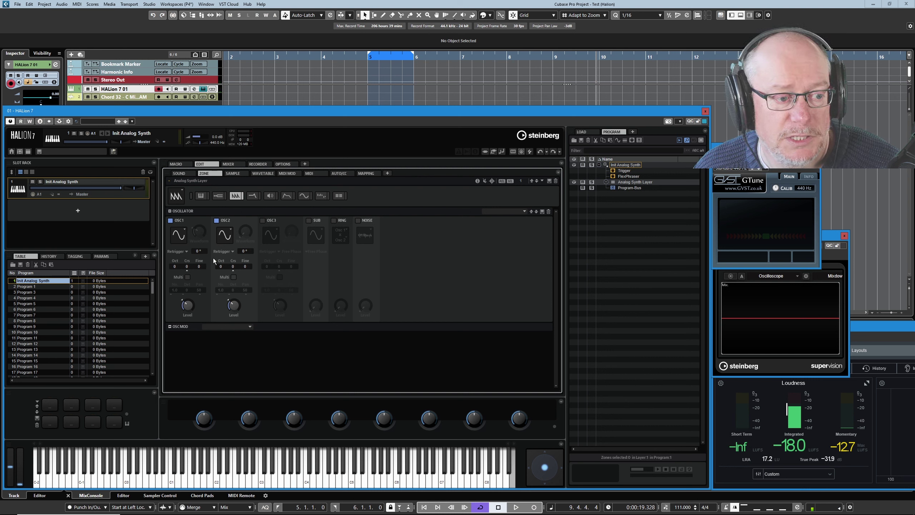
pyautogui.click(217, 220)
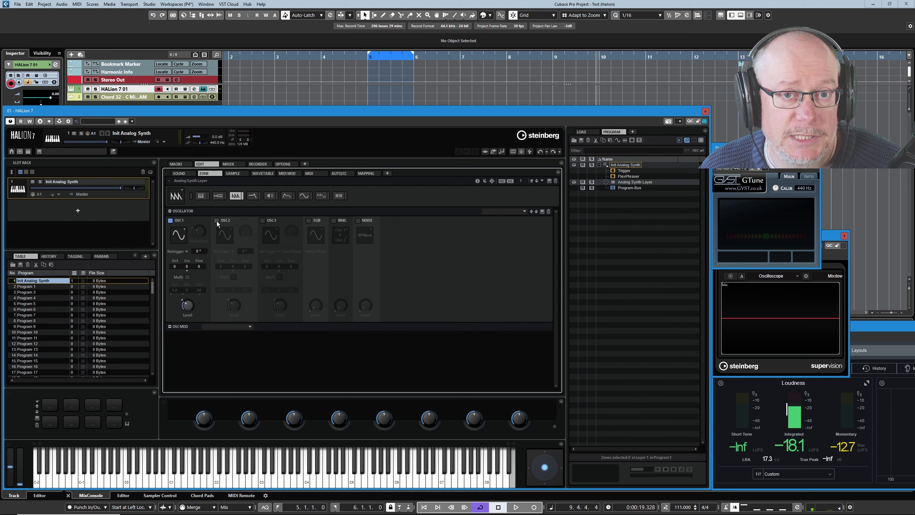
pyautogui.click(217, 221)
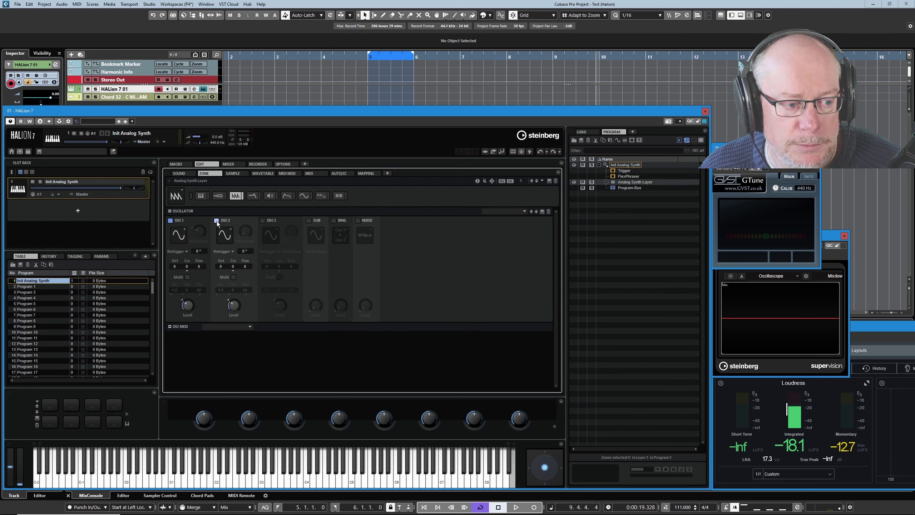
# Set OSC2's retrigger phase to 180°, vary it, and reset it to 0°.
pyautogui.doubleClick(245, 250)
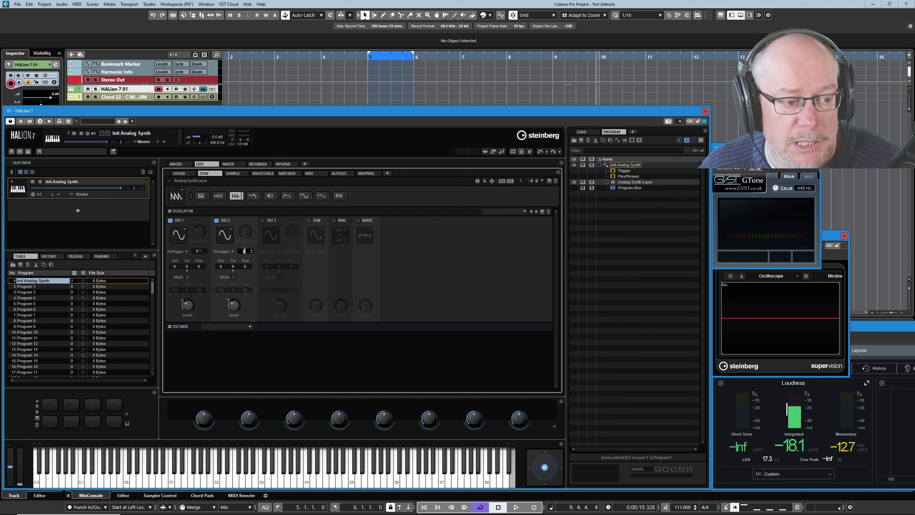
pyautogui.write('180')
pyautogui.press('Return')
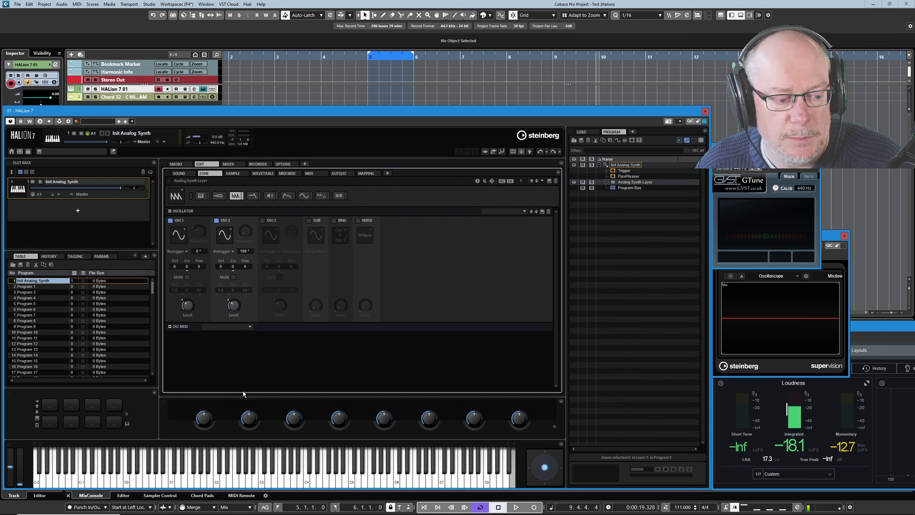
pyautogui.moveTo(245, 252)
pyautogui.mouseDown()
pyautogui.moveTo(248, 359)
pyautogui.moveTo(255, 258)
pyautogui.mouseUp()
pyautogui.keyDown('ctrl'); pyautogui.click(245, 251); pyautogui.keyUp('ctrl')
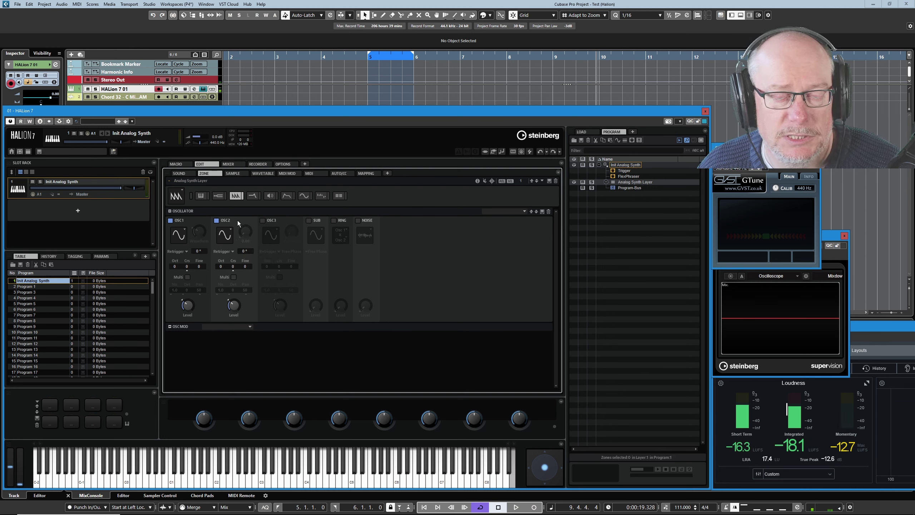
# Bring the SuperVision oscilloscope back to the front and set both OSC1 and OSC2 to Saw.
pyautogui.click(841, 298)
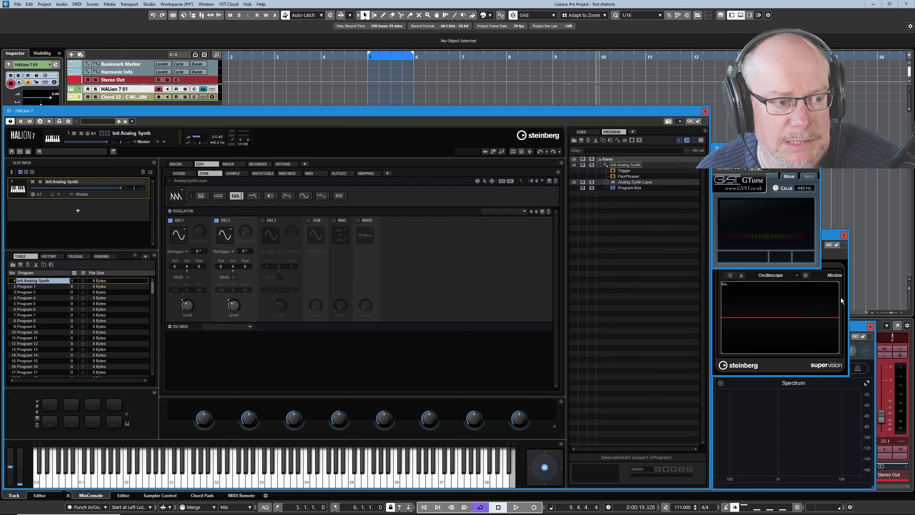
pyautogui.click(179, 234)
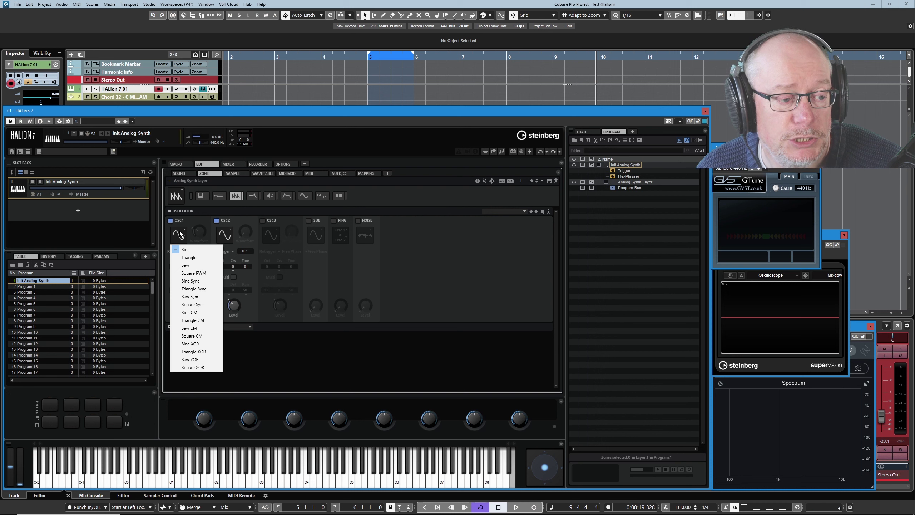
pyautogui.click(186, 265)
pyautogui.click(225, 234)
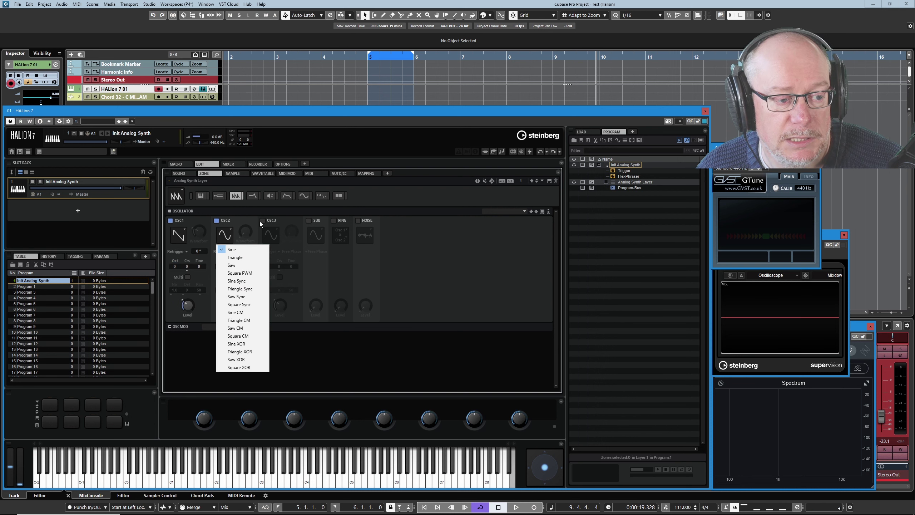
pyautogui.click(236, 265)
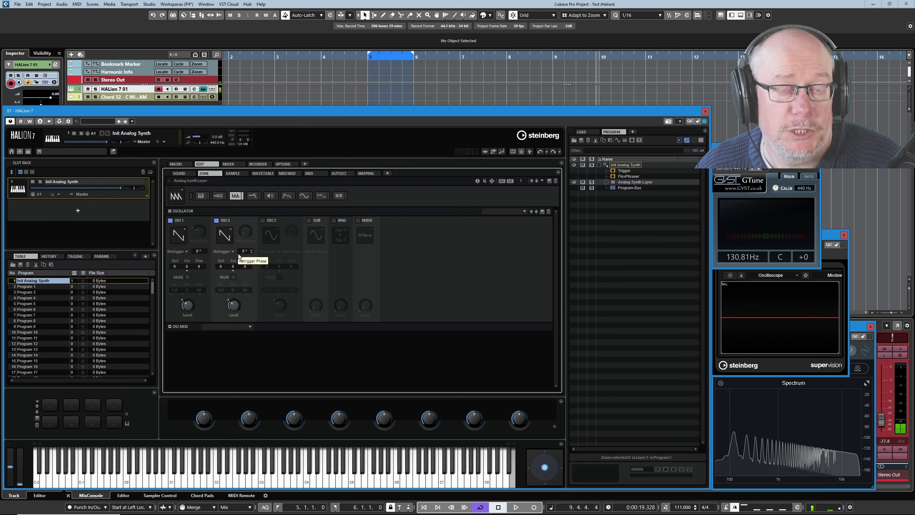
# Sweep OSC2's retrigger phase up, back down and up again to offset its saw wave from OSC1's.
pyautogui.scroll(1, 245, 252)
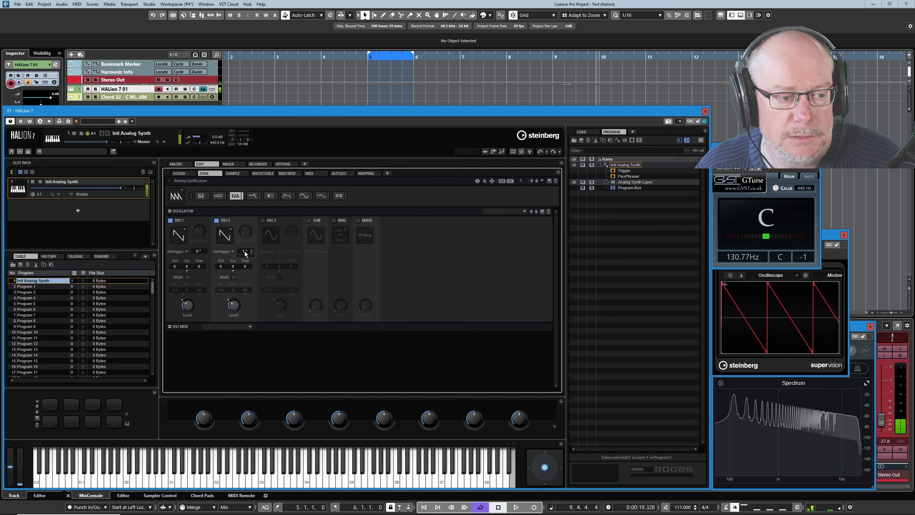
pyautogui.moveTo(244, 251); pyautogui.dragTo(251, 150)
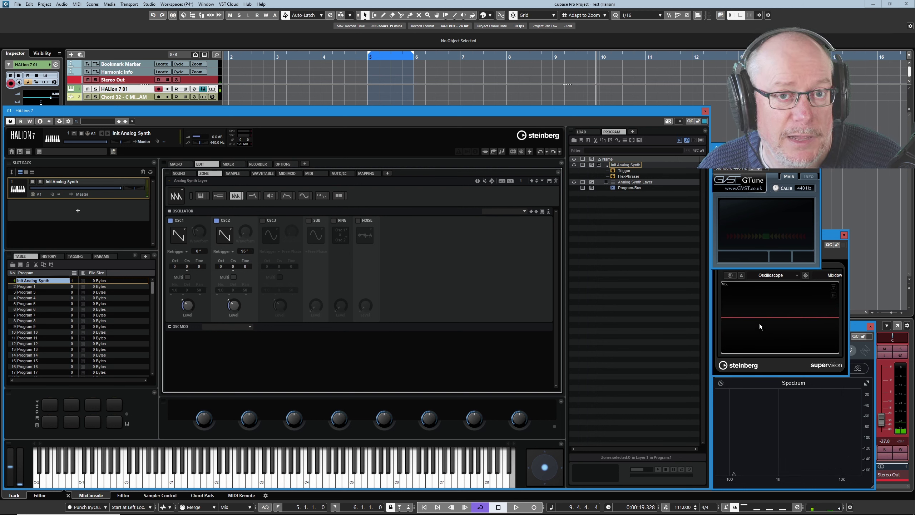
pyautogui.moveTo(242, 251); pyautogui.dragTo(239, 325)
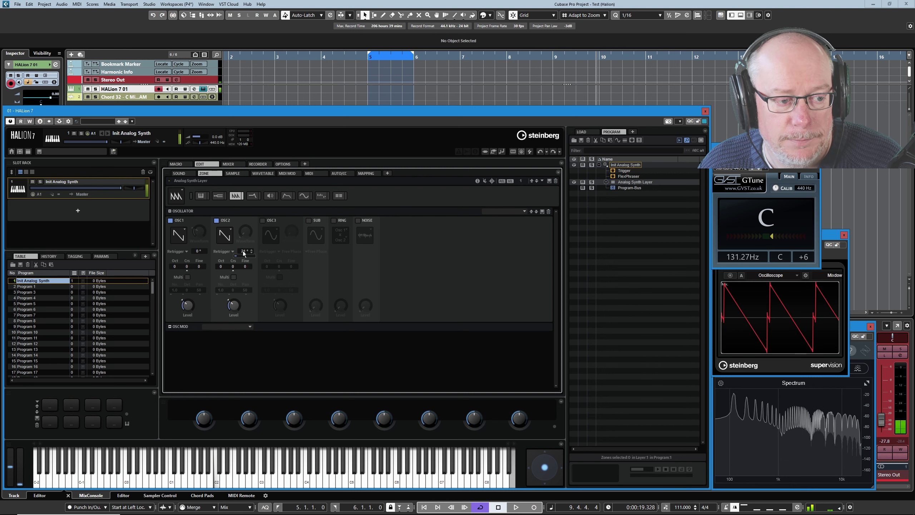
pyautogui.moveTo(243, 253); pyautogui.dragTo(238, 223)
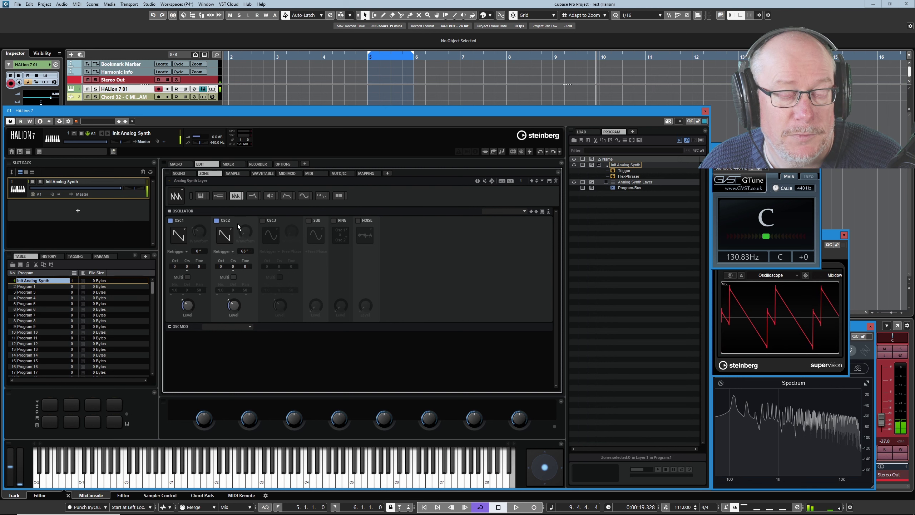
# Set OSC2's retrigger mode to Random Phase and turn OSC2 off.
pyautogui.click(232, 251)
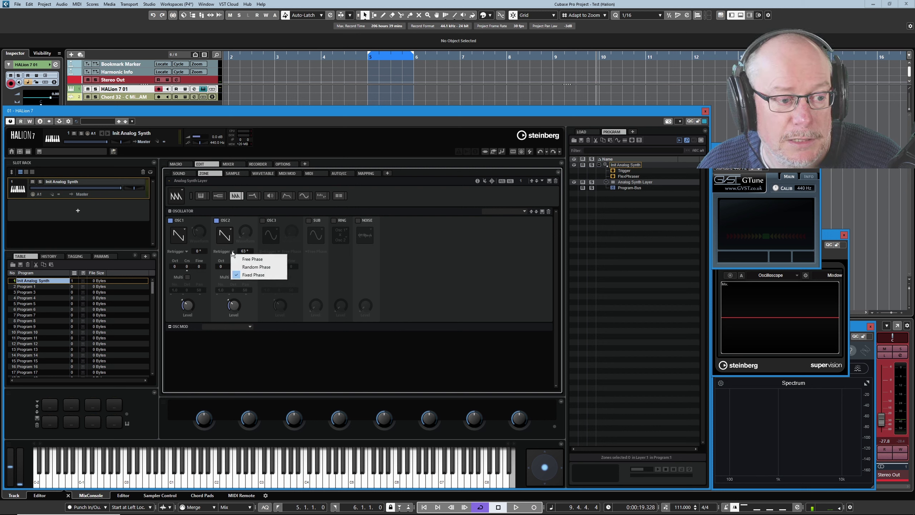
pyautogui.click(257, 266)
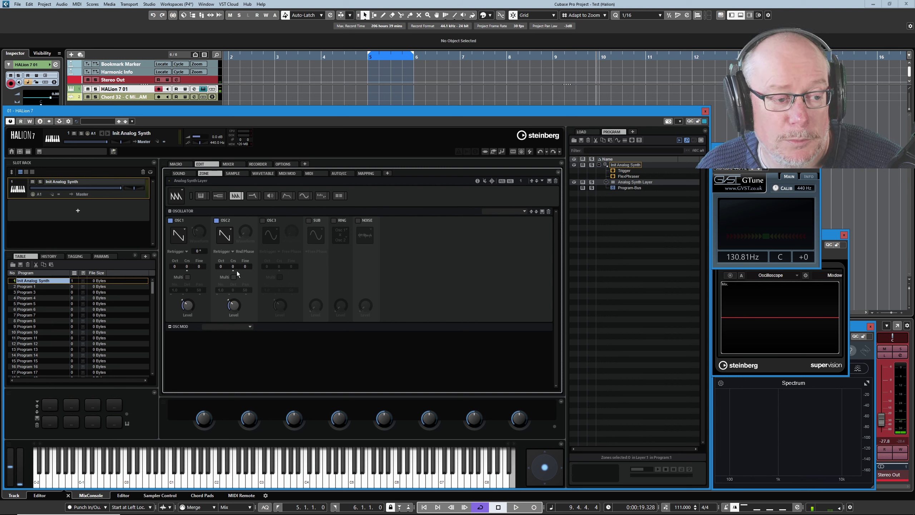
pyautogui.click(234, 251)
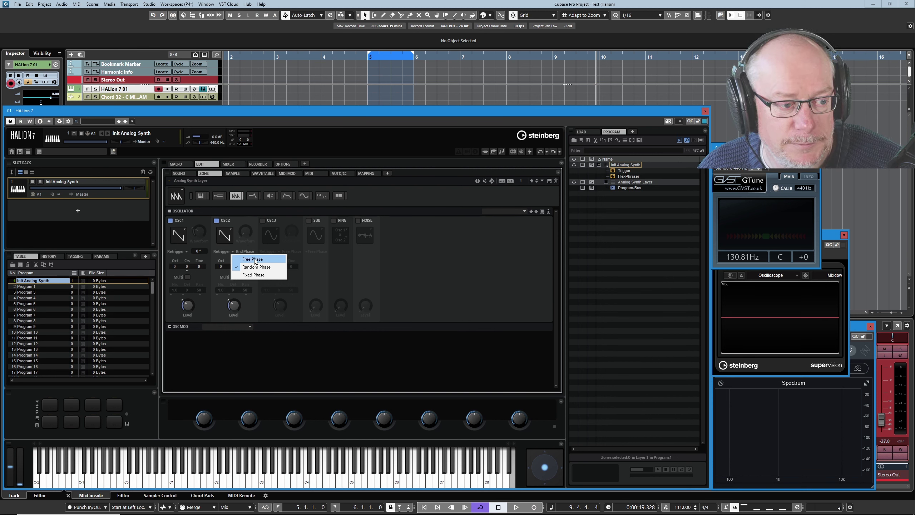
pyautogui.click(217, 220)
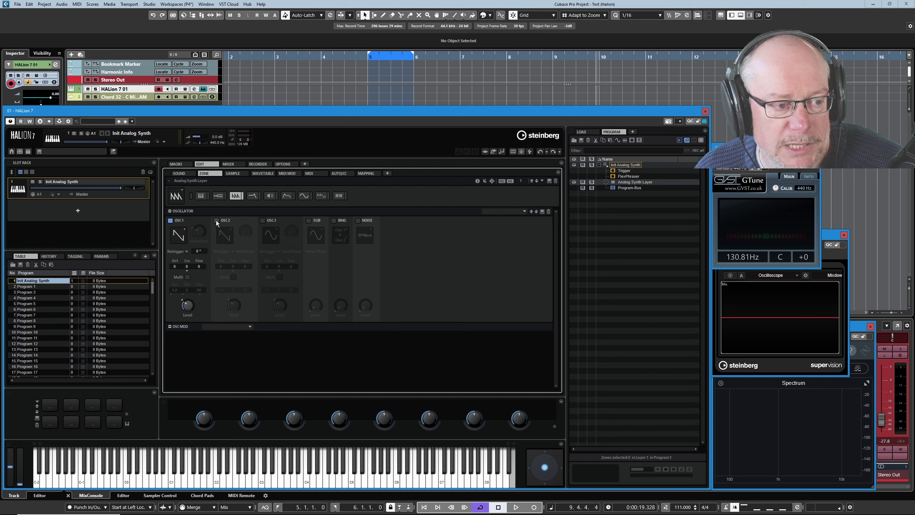
# Raise OSC1's octave to 1 and return it to 0, and vary its coarse tuning, ending at 0.
pyautogui.click(180, 267)
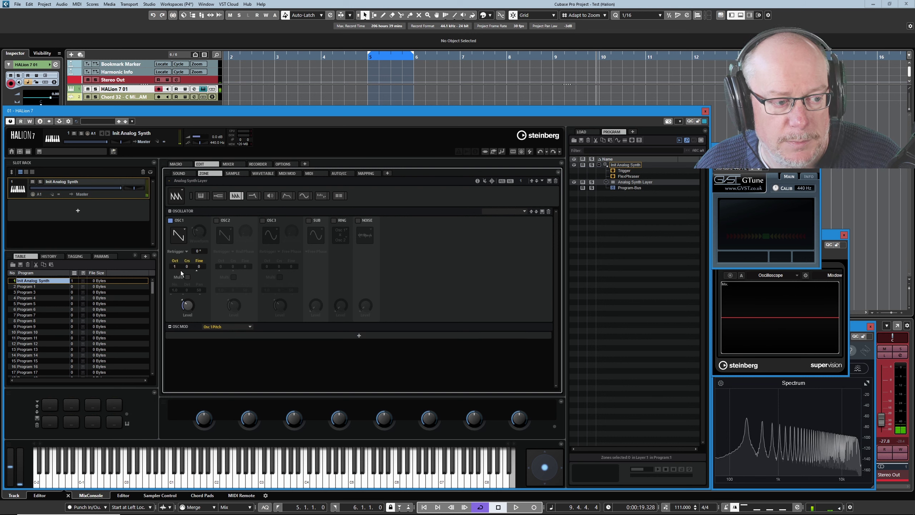
pyautogui.click(179, 268)
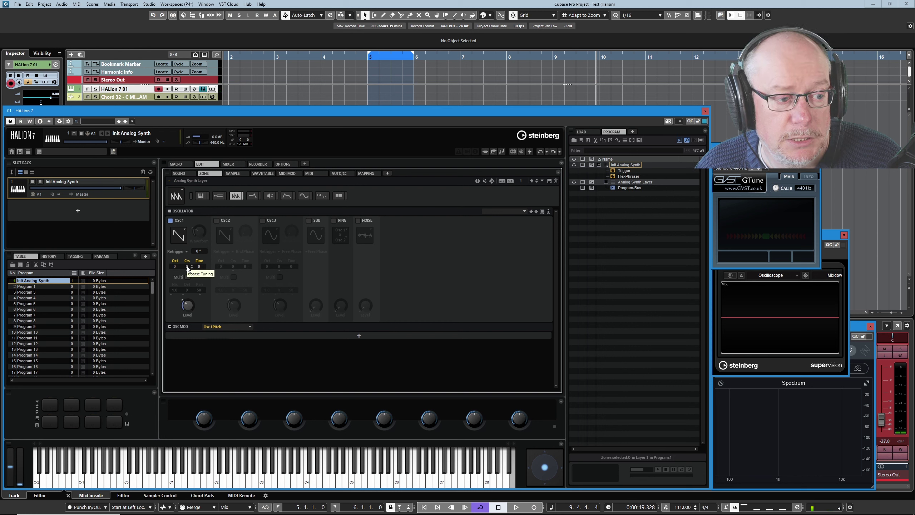
pyautogui.moveTo(188, 266); pyautogui.dragTo(201, 269)
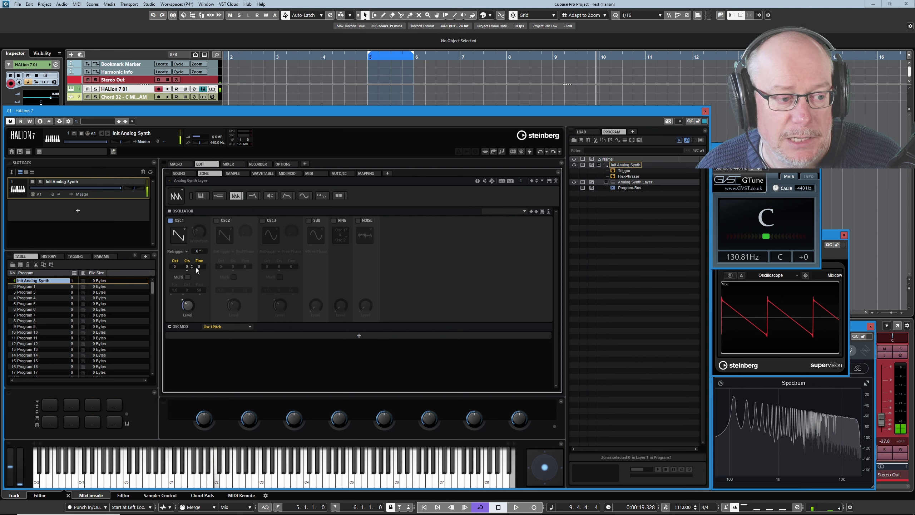
# Raise OSC1's fine tuning to 100 and return it to 0.
pyautogui.moveTo(196, 267); pyautogui.dragTo(190, 58)
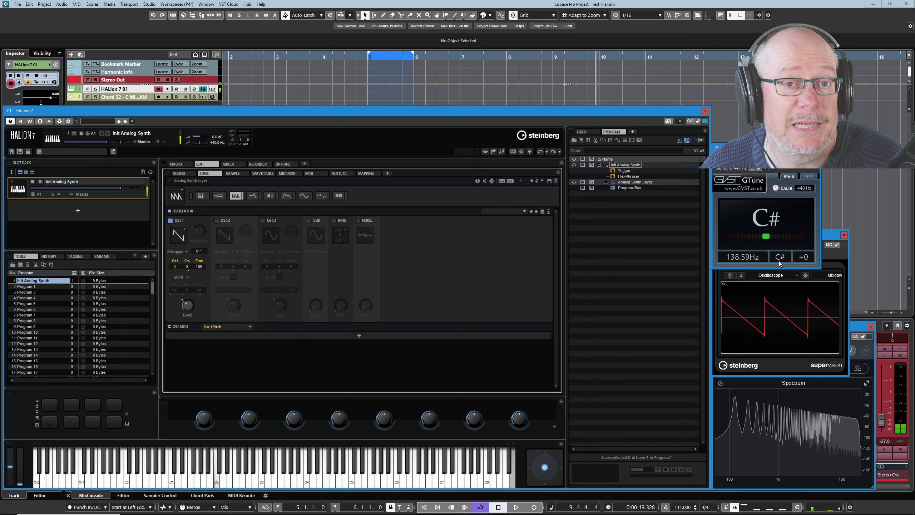
pyautogui.moveTo(199, 267); pyautogui.dragTo(195, 366)
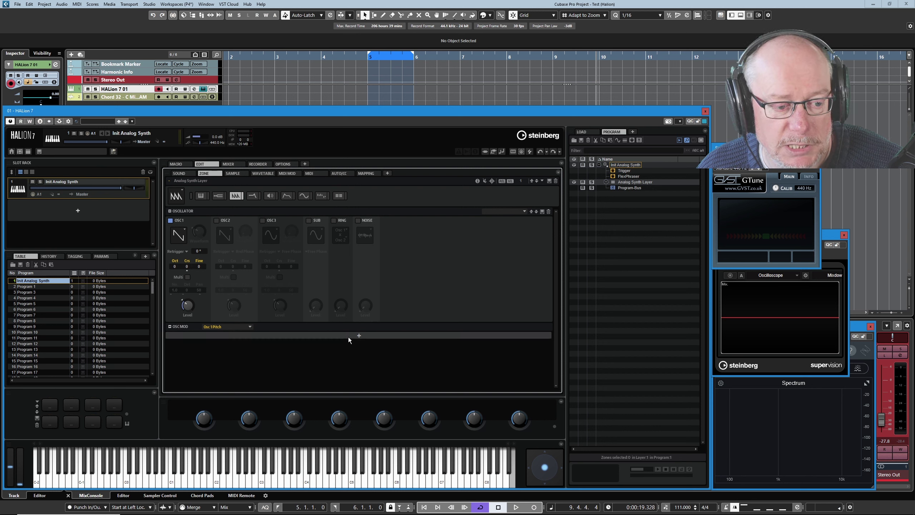
# Try LFO 1 as a modulator of OSC1's pitch, remove it, and set OSC1's coarse tuning to 0.
pyautogui.click(359, 336)
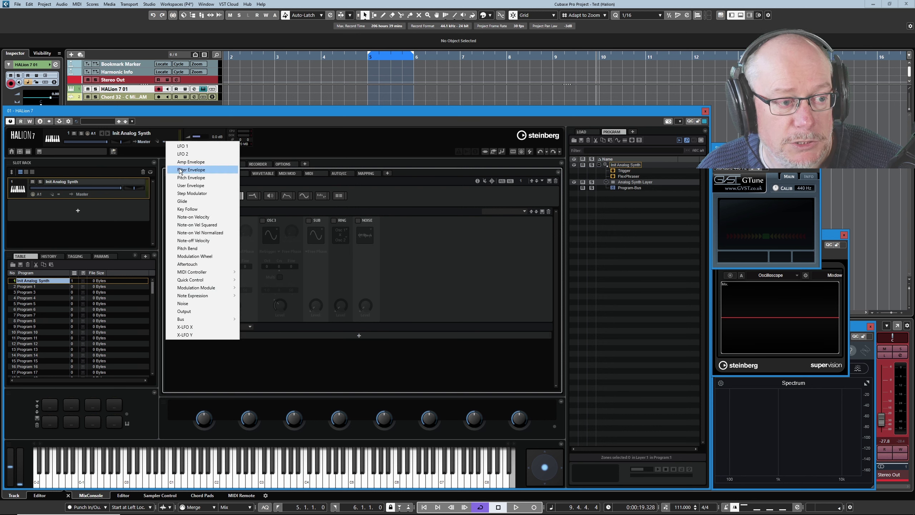
pyautogui.click(194, 146)
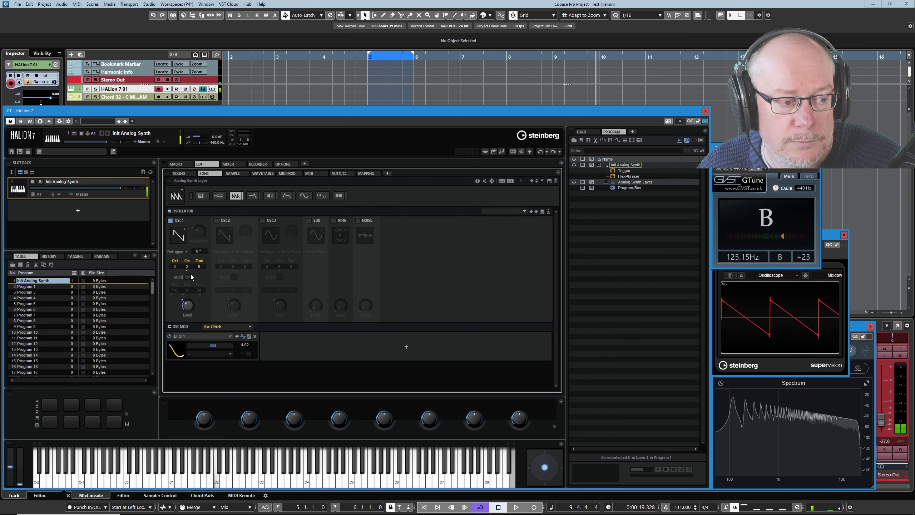
pyautogui.click(255, 337)
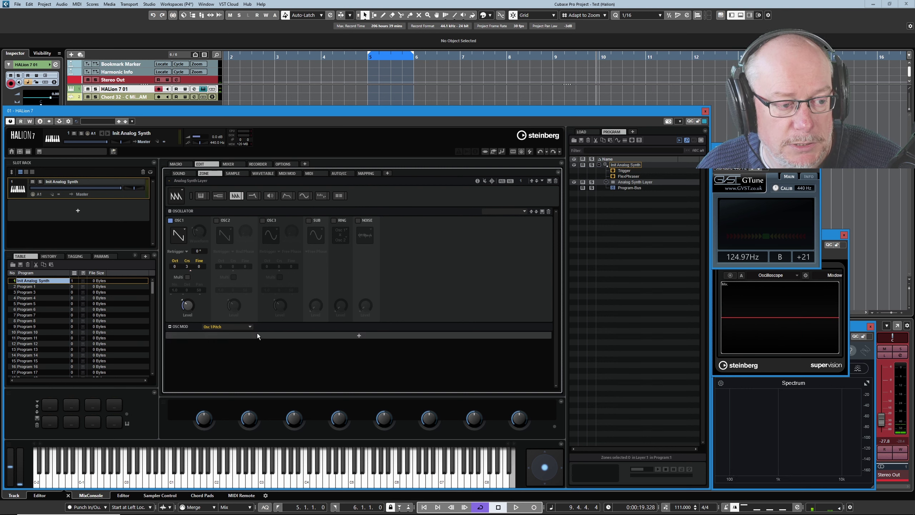
pyautogui.doubleClick(187, 267)
pyautogui.write('0')
pyautogui.press('Return')
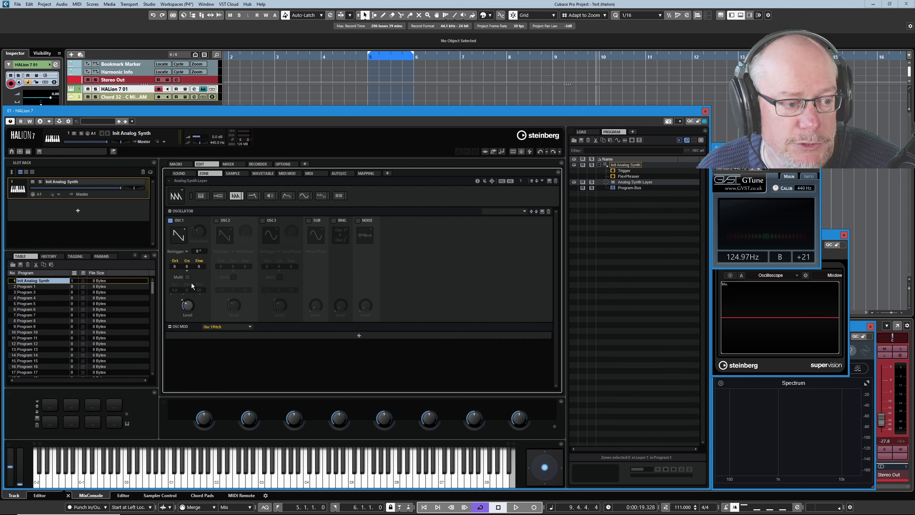
# Enable Multi on OSC1 with 2 voices and a detune of 2.
pyautogui.click(168, 276)
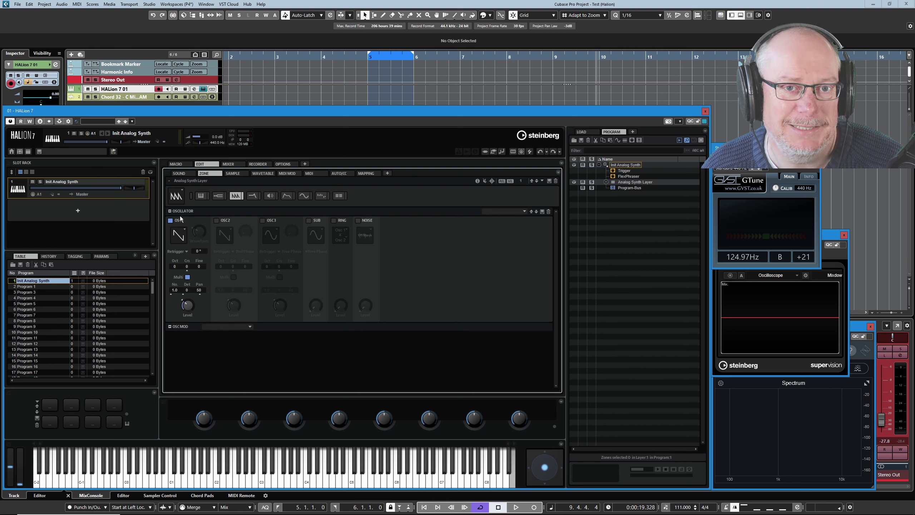
pyautogui.click(176, 291)
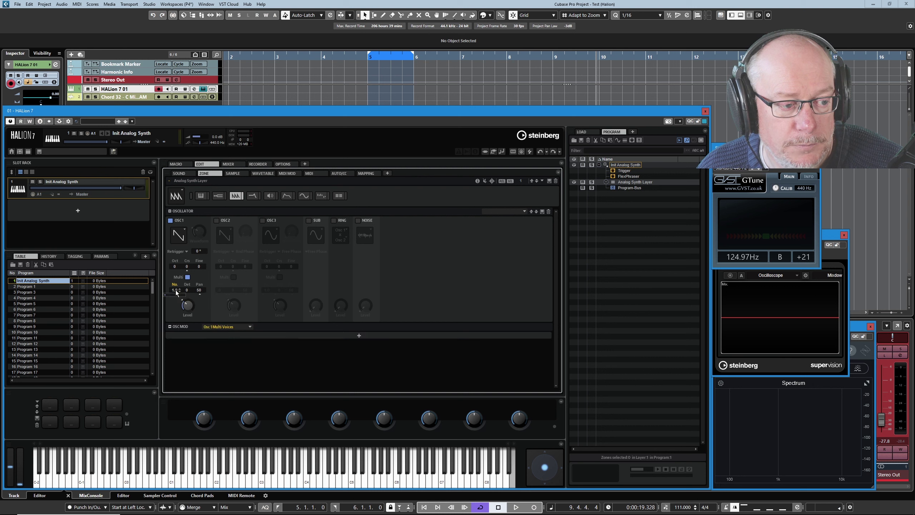
pyautogui.moveTo(178, 287); pyautogui.dragTo(179, 285)
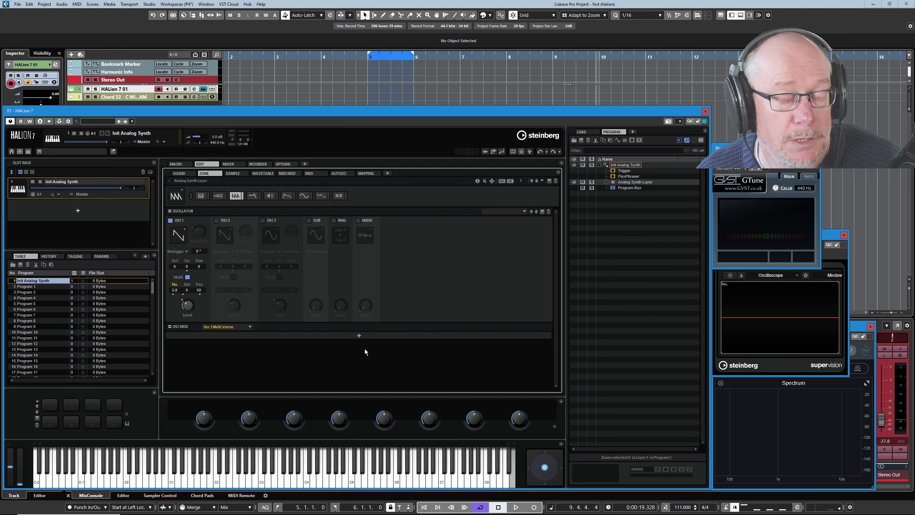
pyautogui.click(188, 291)
pyautogui.moveTo(189, 289); pyautogui.dragTo(190, 286)
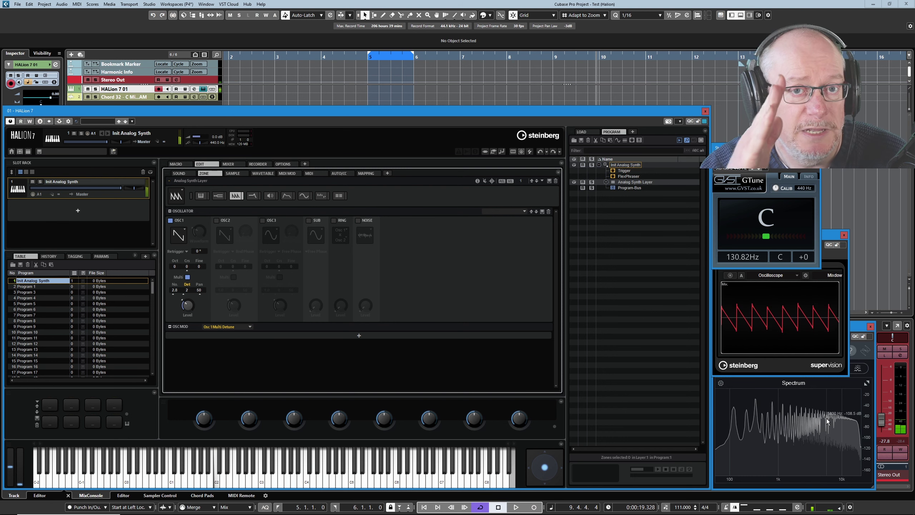
# Raise OSC1's Multi detune to 17 and lower it to 5, and set the number of voices to 5.4.
pyautogui.click(187, 289)
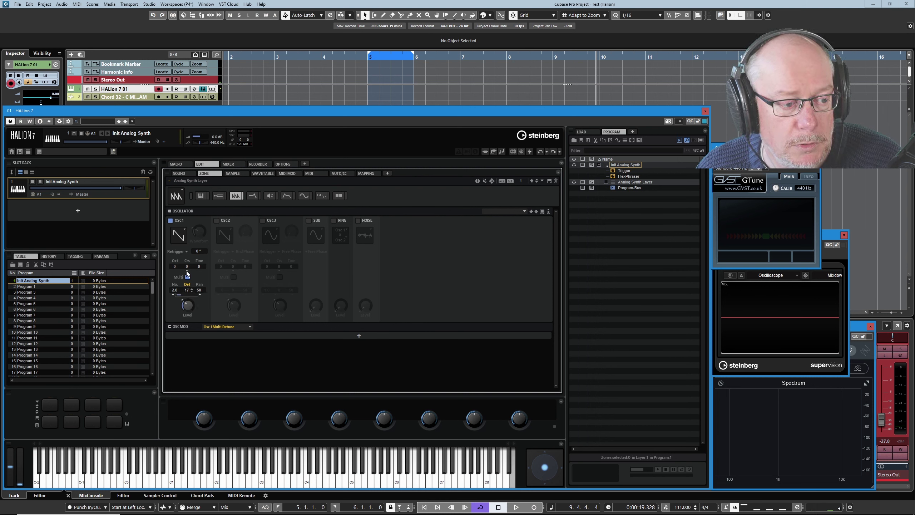
pyautogui.moveTo(187, 275); pyautogui.dragTo(184, 237)
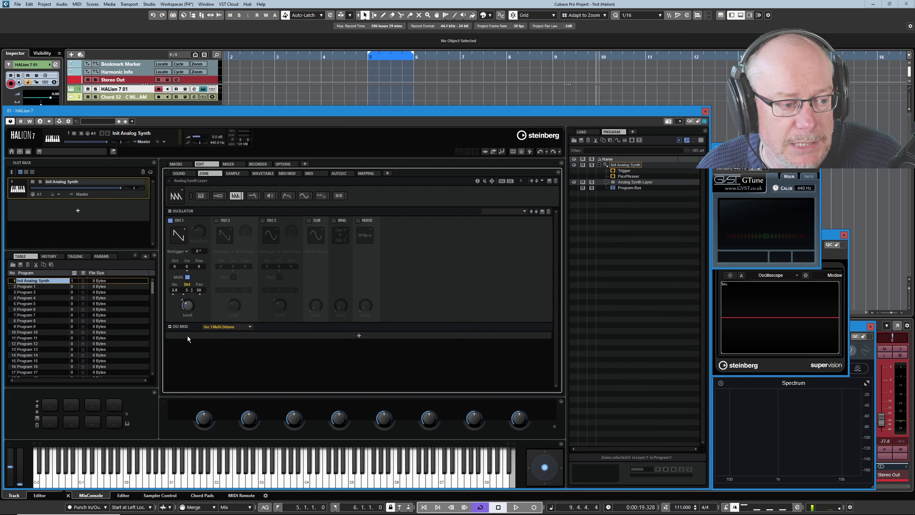
pyautogui.moveTo(175, 294); pyautogui.dragTo(183, 265)
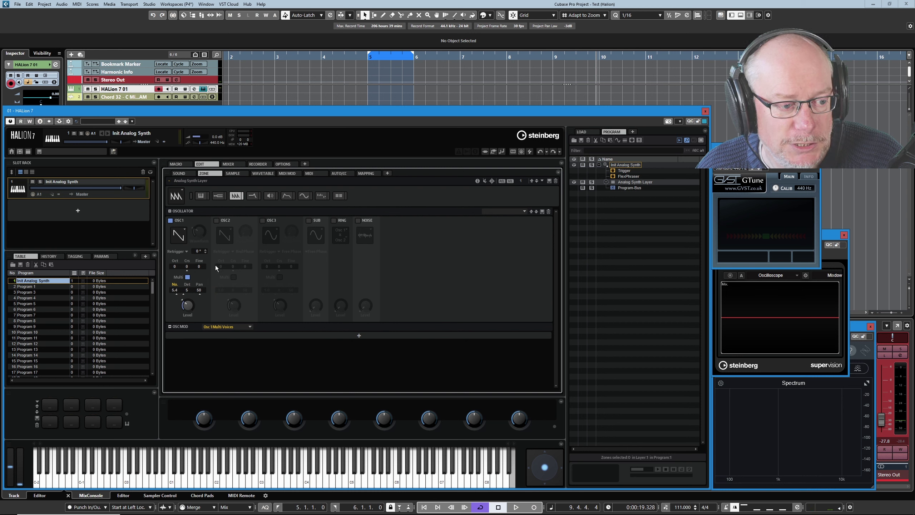
# Vary OSC1's Multi pan to 100, 0 and about 51, and turn Multi off.
pyautogui.click(198, 290)
pyautogui.moveTo(198, 291); pyautogui.dragTo(198, 216)
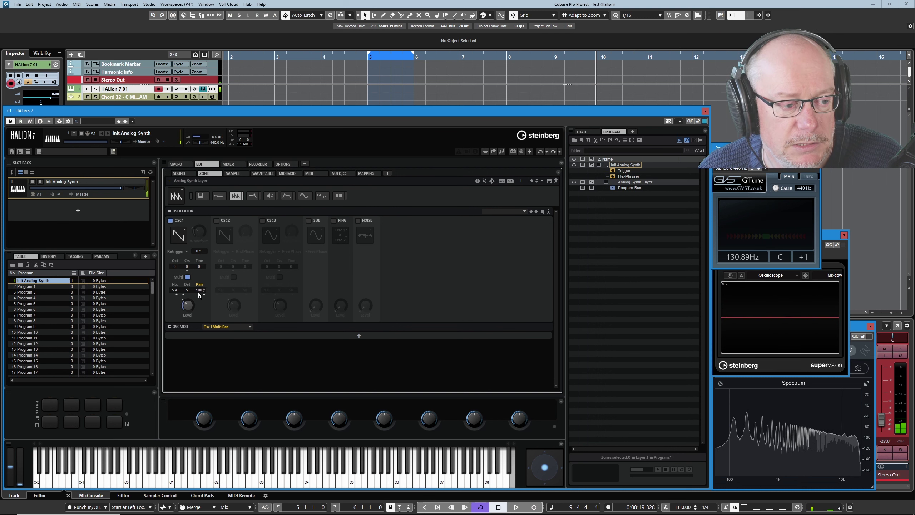
pyautogui.moveTo(198, 290); pyautogui.dragTo(189, 428)
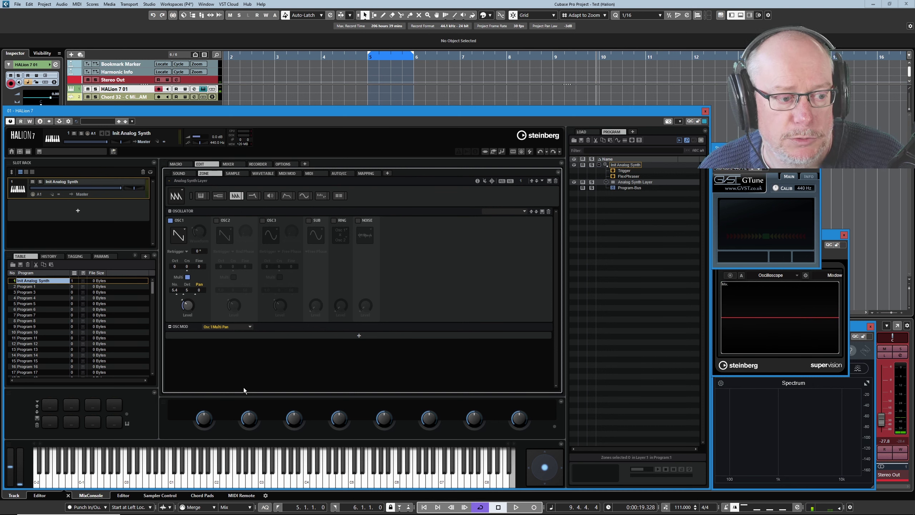
pyautogui.moveTo(199, 289); pyautogui.dragTo(215, 235)
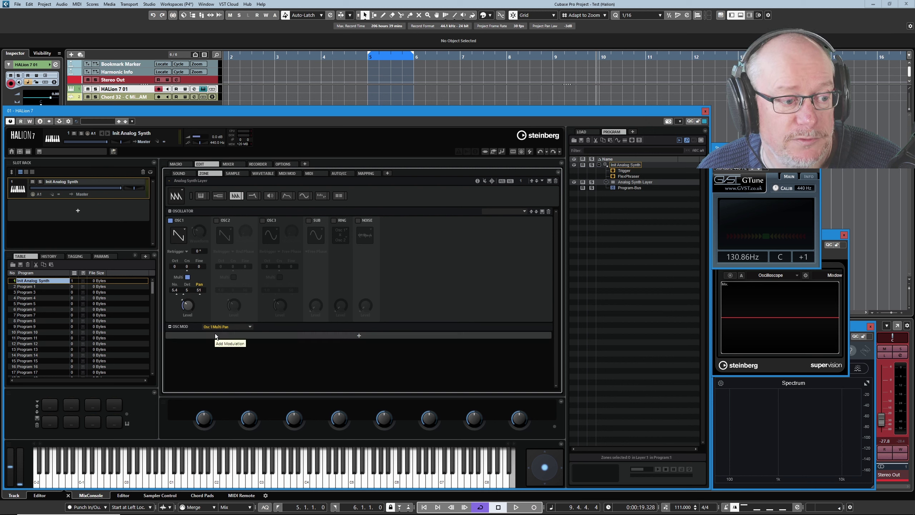
pyautogui.click(188, 278)
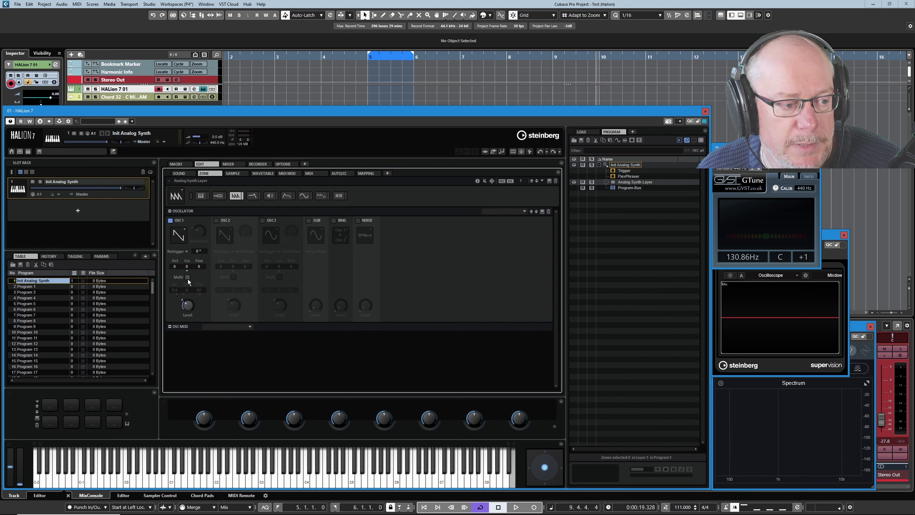
# Set OSC1 to Sine Sync with a Waveform amount of 10, and hold and release the oscilloscope trace.
pyautogui.click(182, 236)
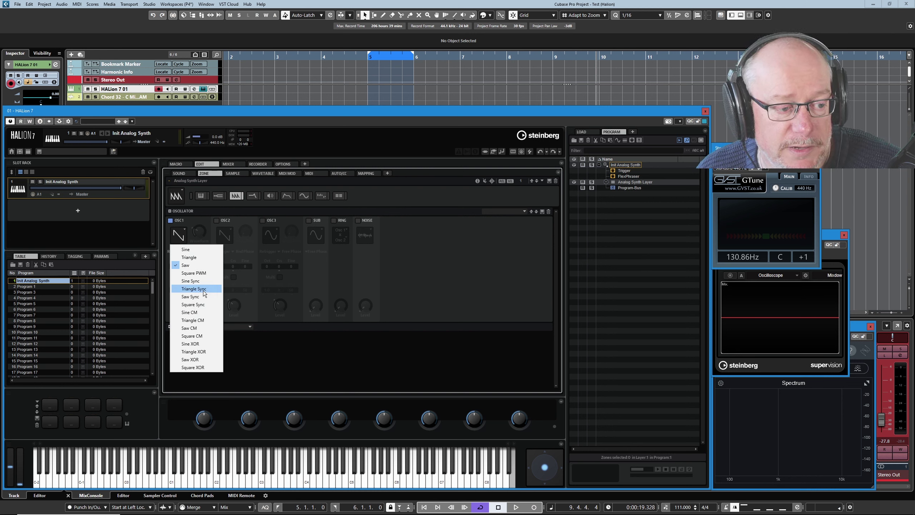
pyautogui.click(191, 281)
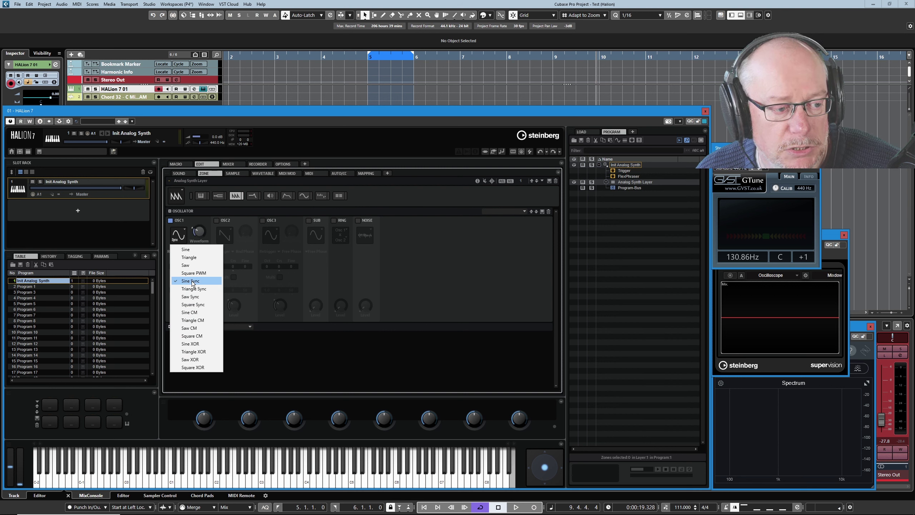
pyautogui.click(257, 268)
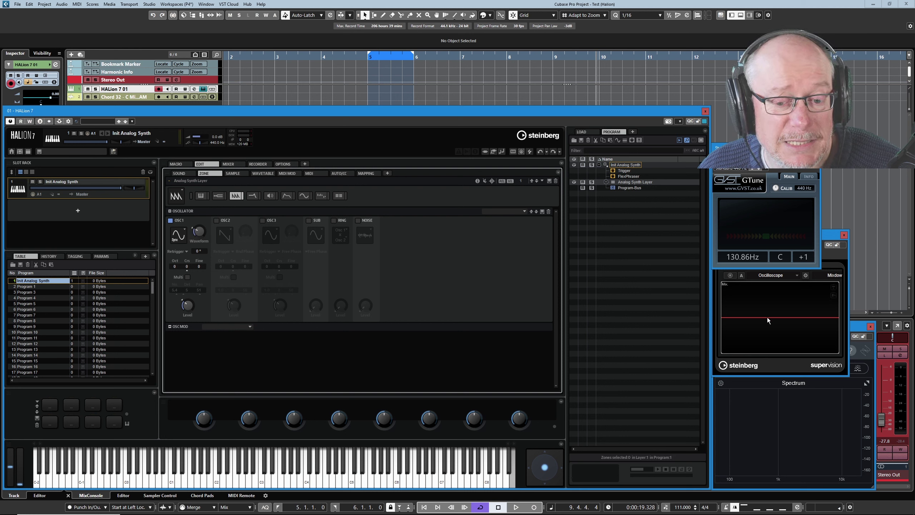
pyautogui.click(197, 233)
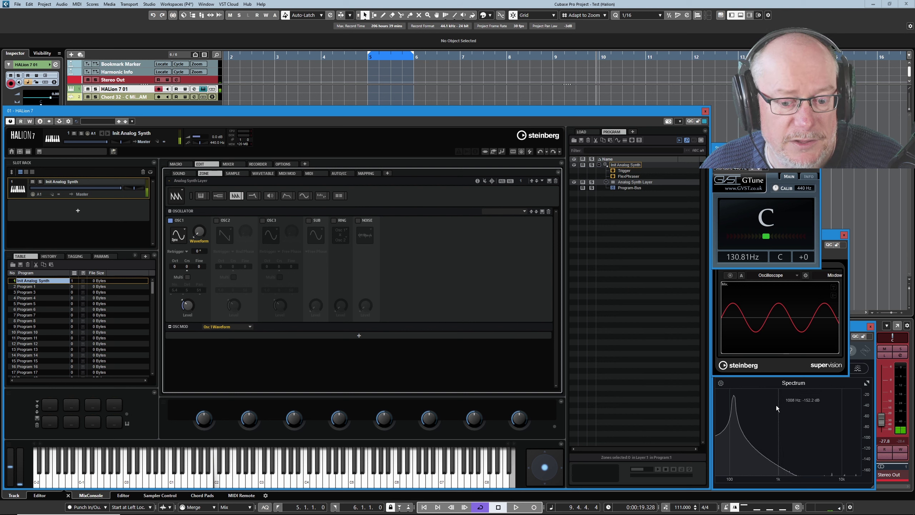
pyautogui.moveTo(194, 235); pyautogui.dragTo(201, 229)
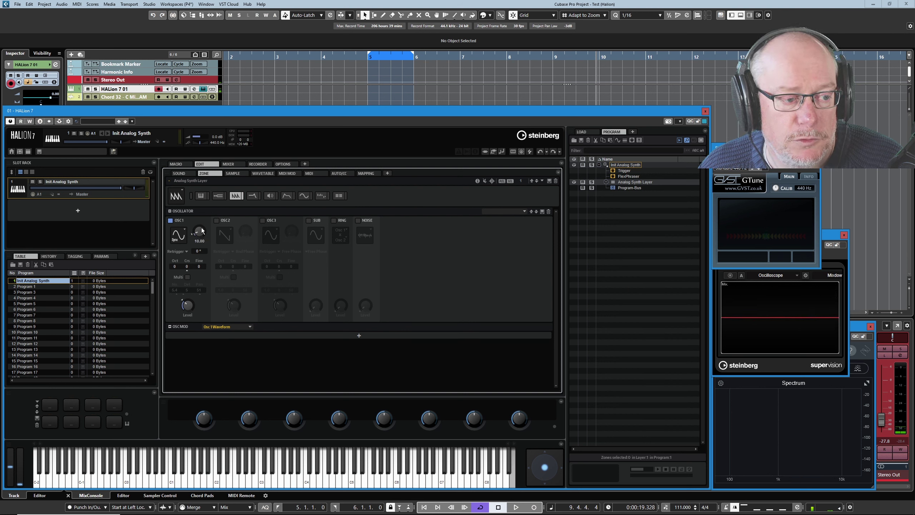
pyautogui.click(768, 316)
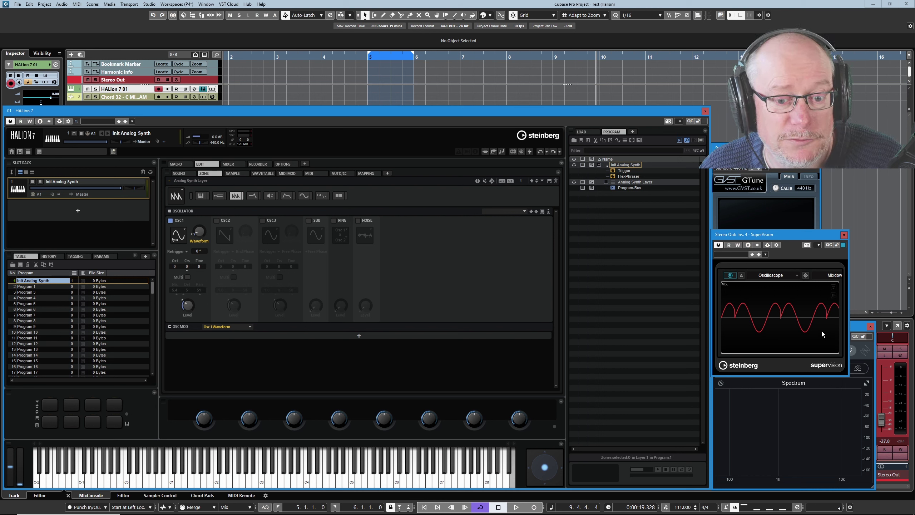
pyautogui.click(730, 276)
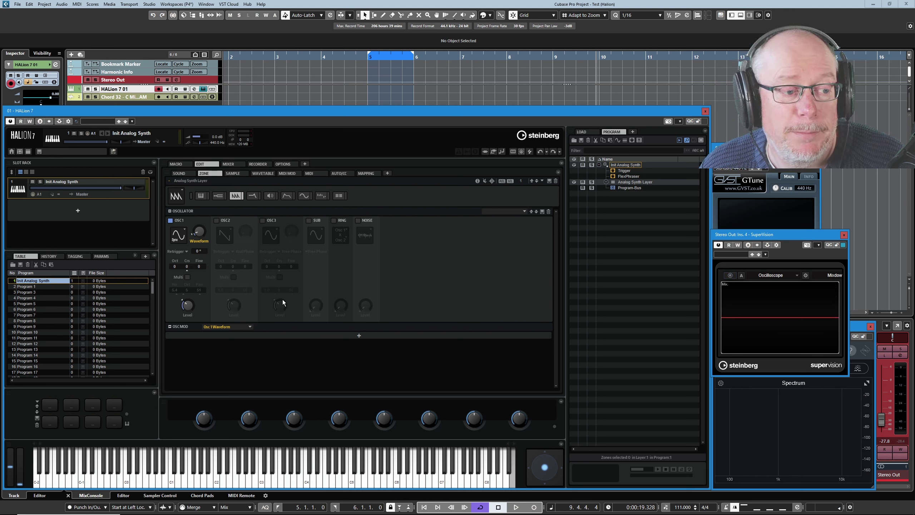
# Sweep OSC1's Waveform amount upward and raise the Stereo Out fader to -23.1.
pyautogui.moveTo(199, 235); pyautogui.dragTo(202, 232)
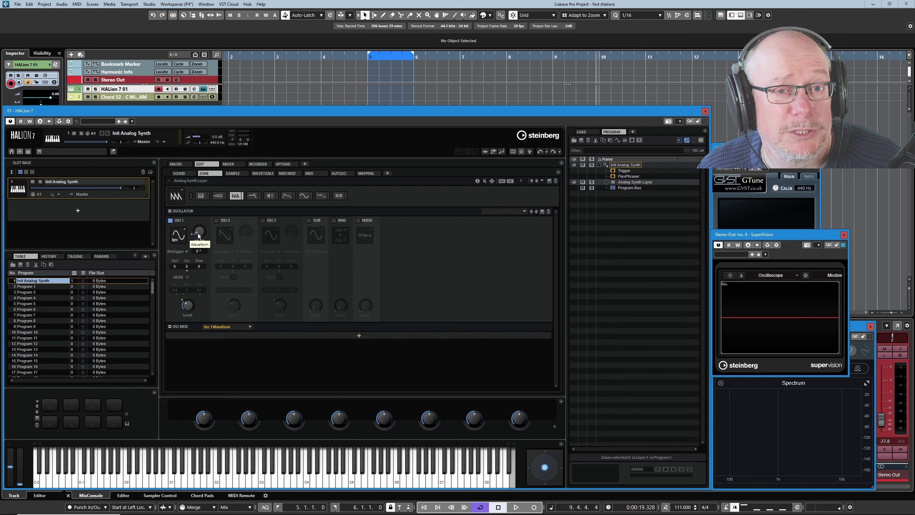
pyautogui.moveTo(198, 233); pyautogui.dragTo(207, 218)
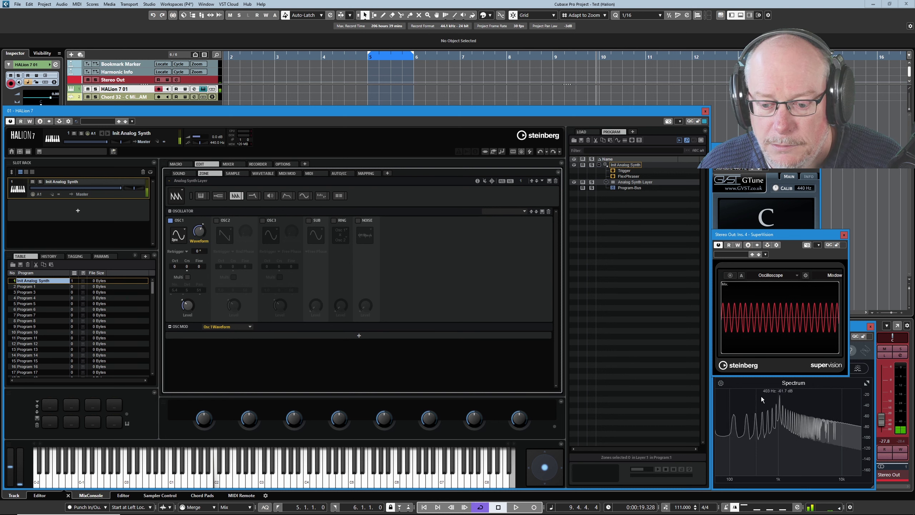
pyautogui.moveTo(883, 431); pyautogui.dragTo(884, 425)
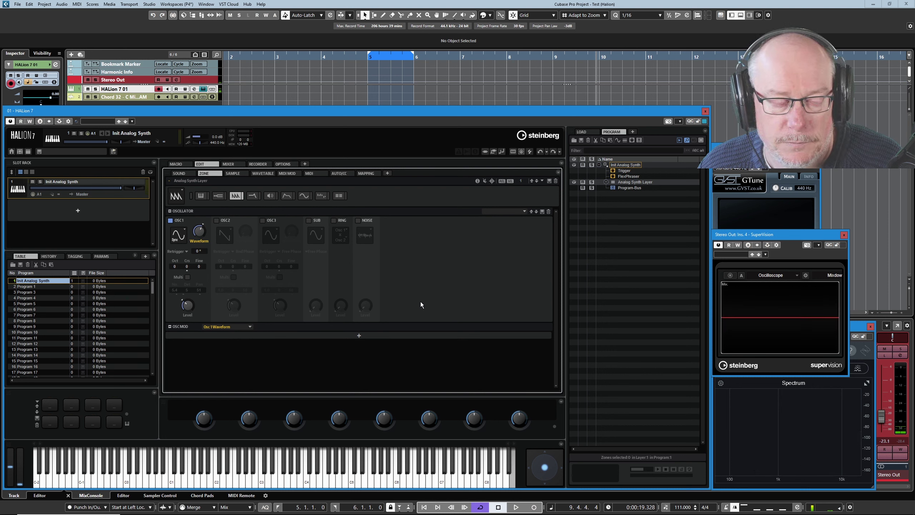
# Sweep OSC1's Sine Sync Waveform amount up and down, holding and releasing the oscilloscope trace in between to examine the wave.
pyautogui.moveTo(199, 232)
pyautogui.mouseDown()
pyautogui.moveTo(200, 256)
pyautogui.moveTo(193, 209)
pyautogui.moveTo(193, 220)
pyautogui.mouseUp()
pyautogui.moveTo(189, 237); pyautogui.dragTo(189, 241)
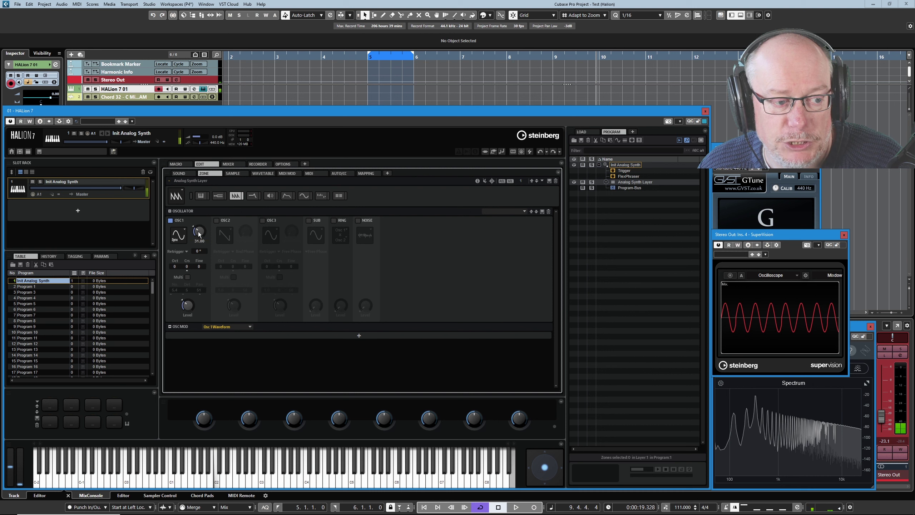
pyautogui.scroll(-3, 198, 232)
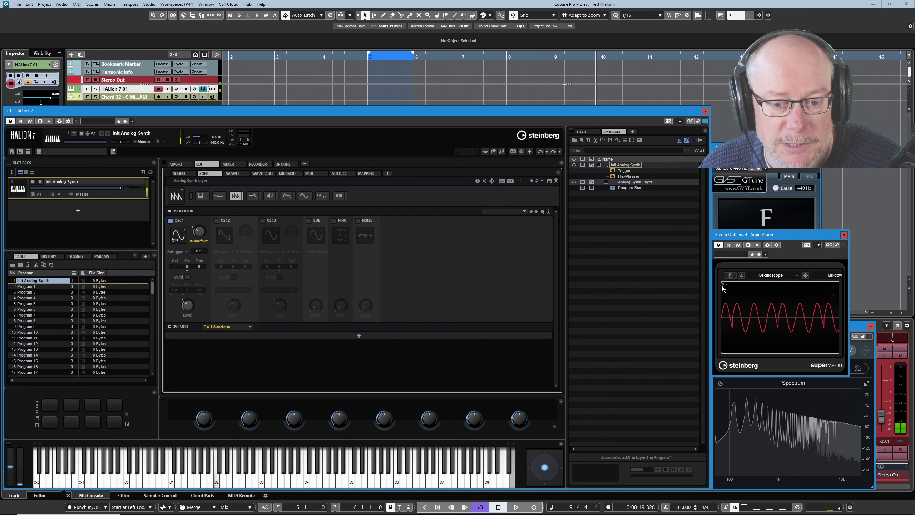
pyautogui.click(755, 308)
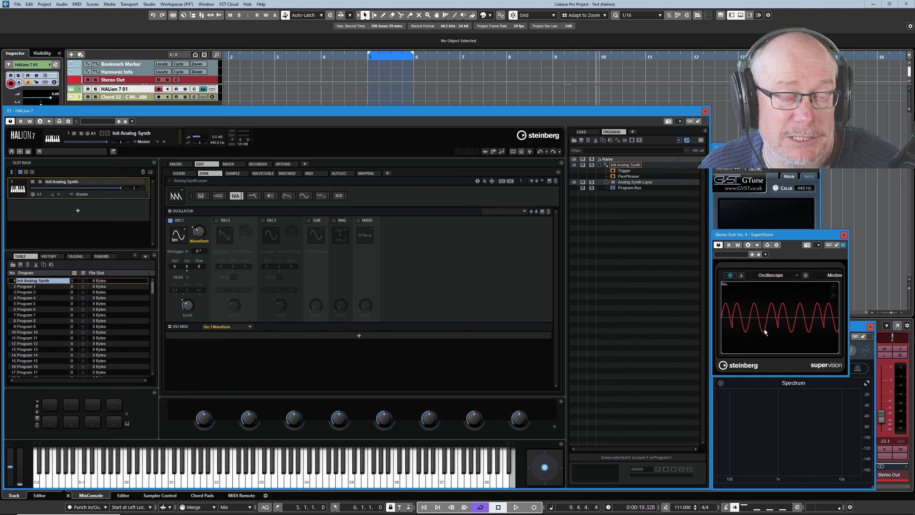
pyautogui.click(731, 275)
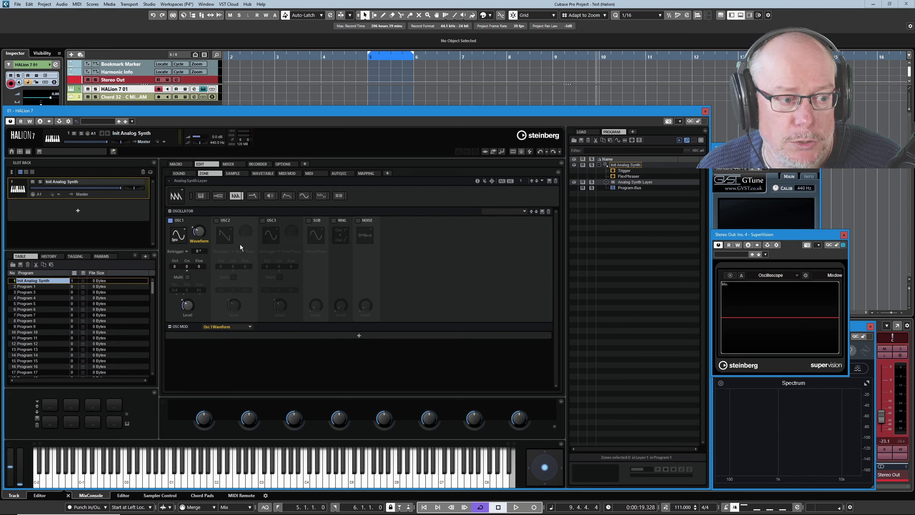
pyautogui.click(199, 231)
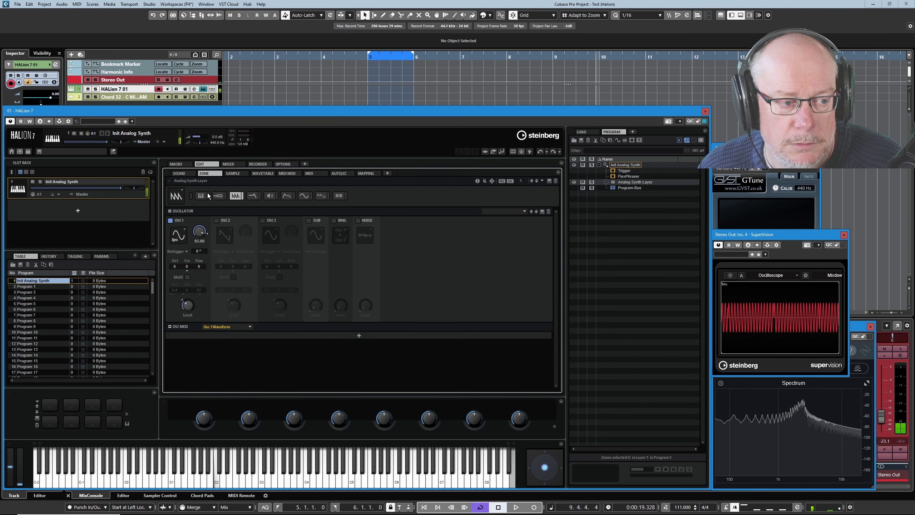
pyautogui.moveTo(199, 231); pyautogui.dragTo(197, 237)
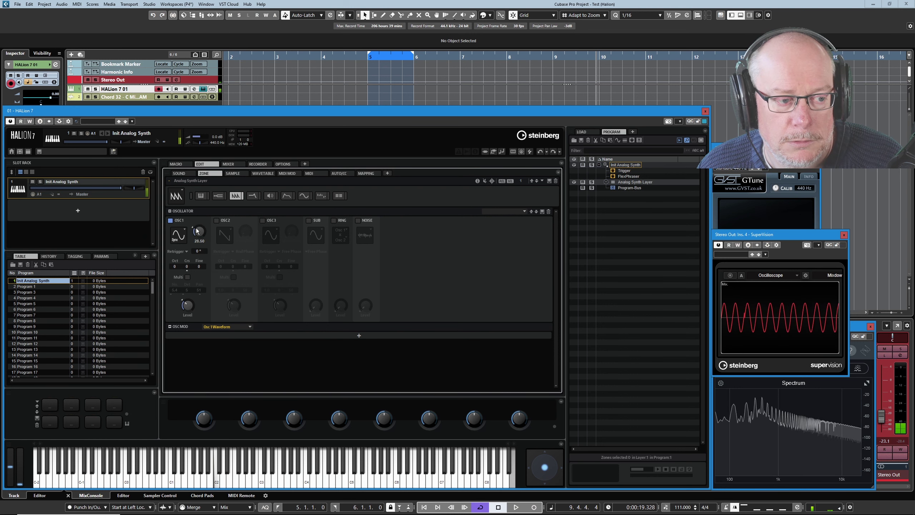
# Switch OSC1 to Triangle Sync with a Waveform amount of about 18.50 and hold the oscilloscope trace.
pyautogui.click(180, 235)
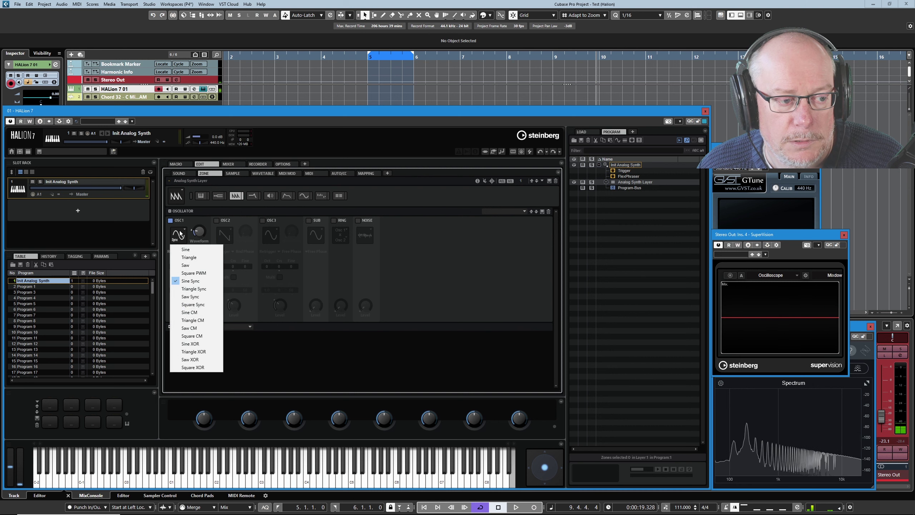
pyautogui.click(205, 290)
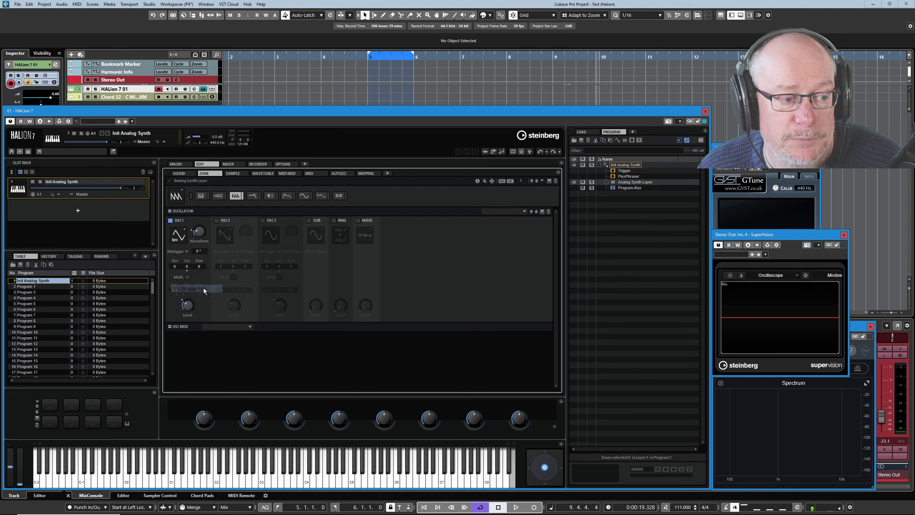
pyautogui.moveTo(199, 232)
pyautogui.mouseDown()
pyautogui.moveTo(209, 219)
pyautogui.moveTo(199, 234)
pyautogui.mouseUp()
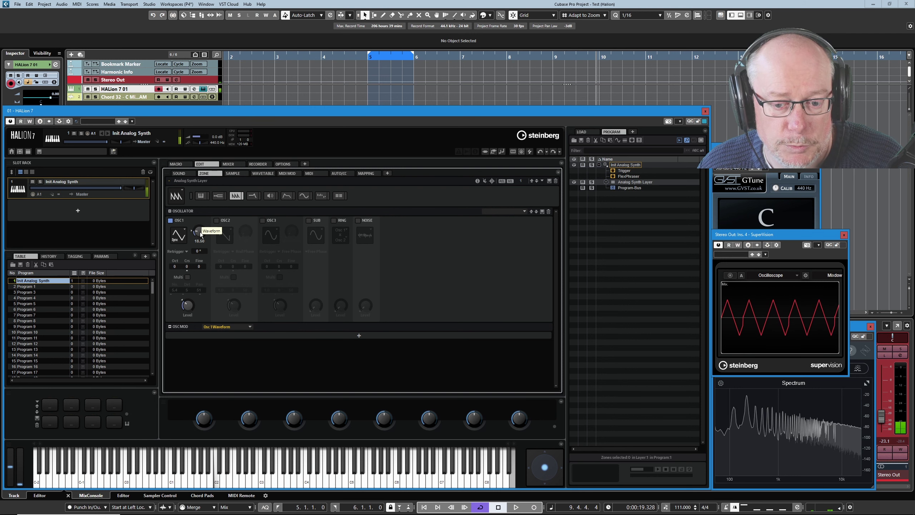
pyautogui.click(731, 276)
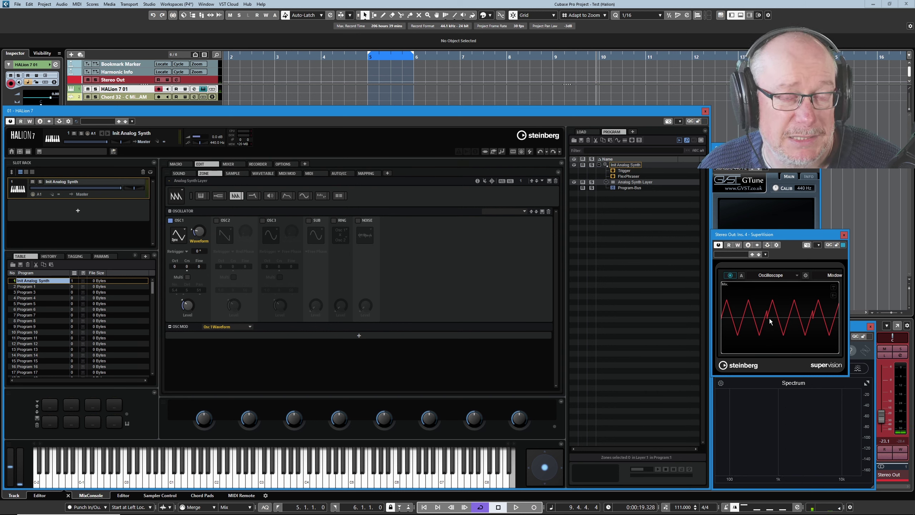
# Release the oscilloscope trace, switch OSC1 to Sine CM, and raise the Stereo Out fader to -19.9.
pyautogui.click(731, 276)
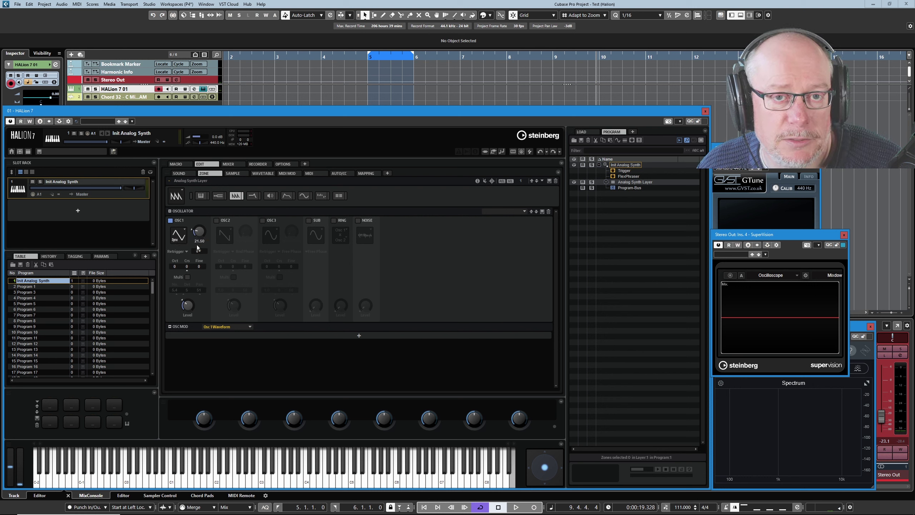
pyautogui.click(176, 238)
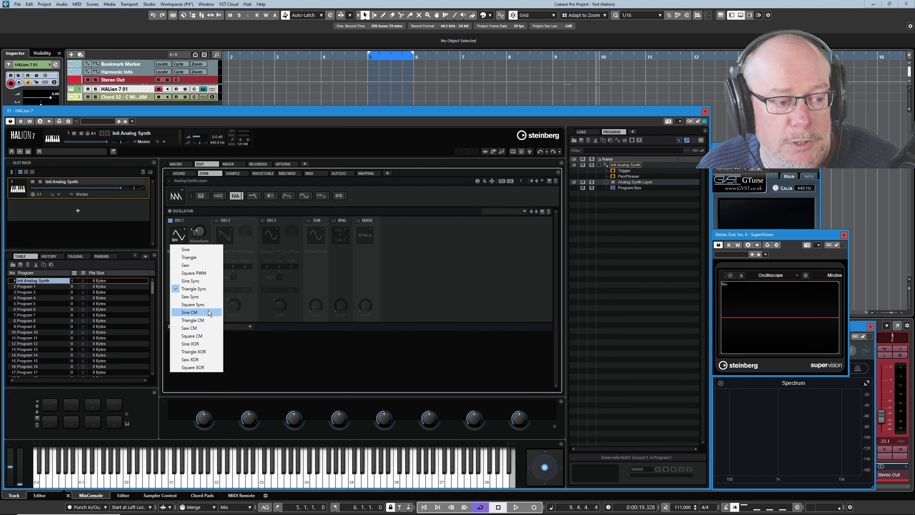
pyautogui.click(208, 313)
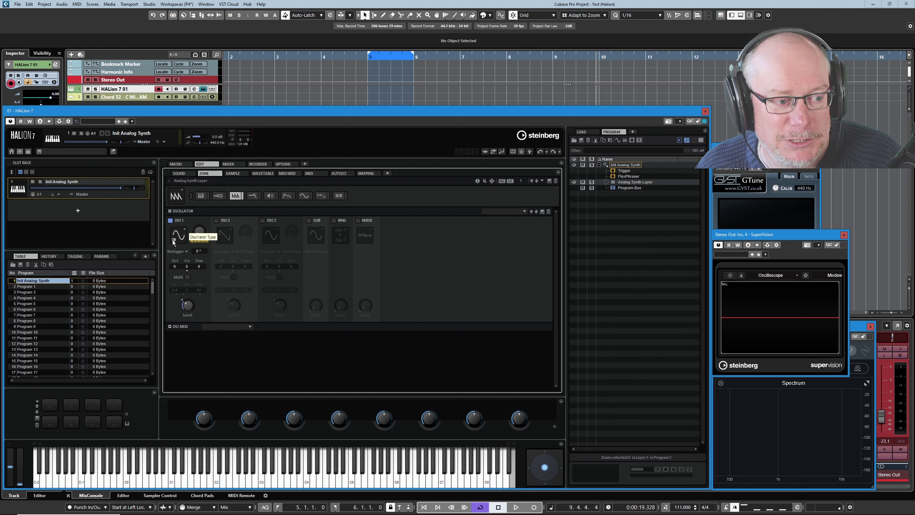
pyautogui.click(200, 234)
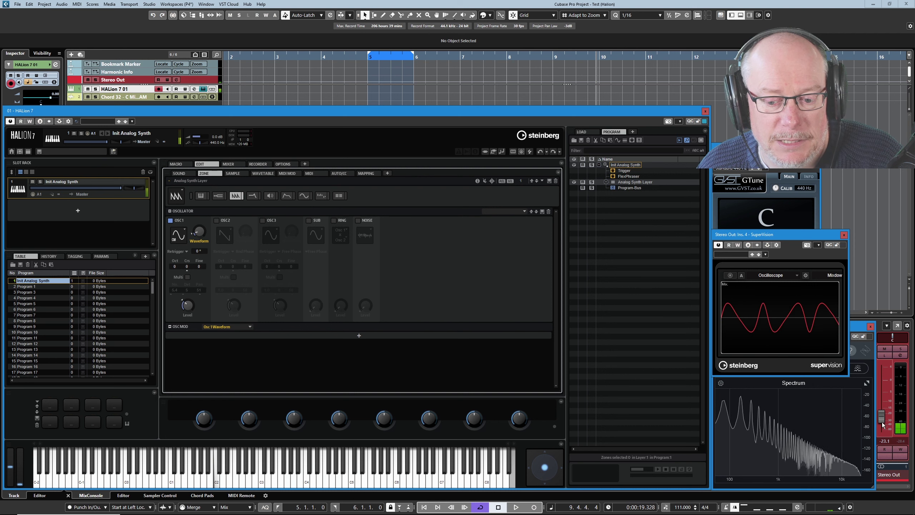
pyautogui.moveTo(884, 428); pyautogui.dragTo(885, 422)
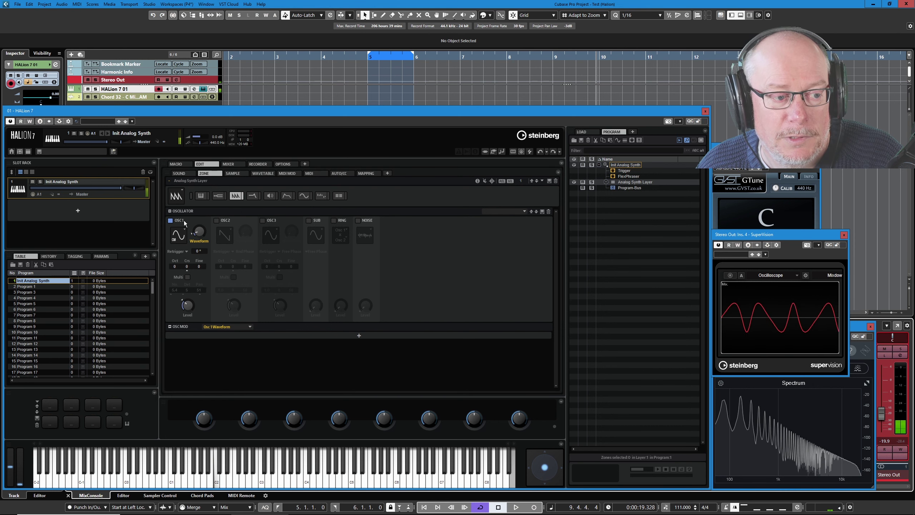
# Sweep OSC1's Sine CM Waveform amount upward through 11, 13 and 15, and bring it back down from its higher setting.
pyautogui.moveTo(207, 233)
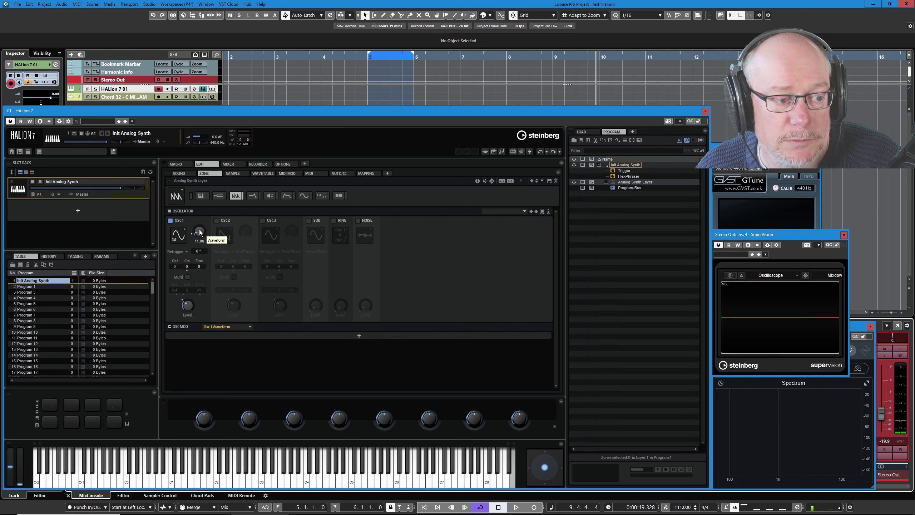
pyautogui.moveTo(200, 233); pyautogui.dragTo(201, 231)
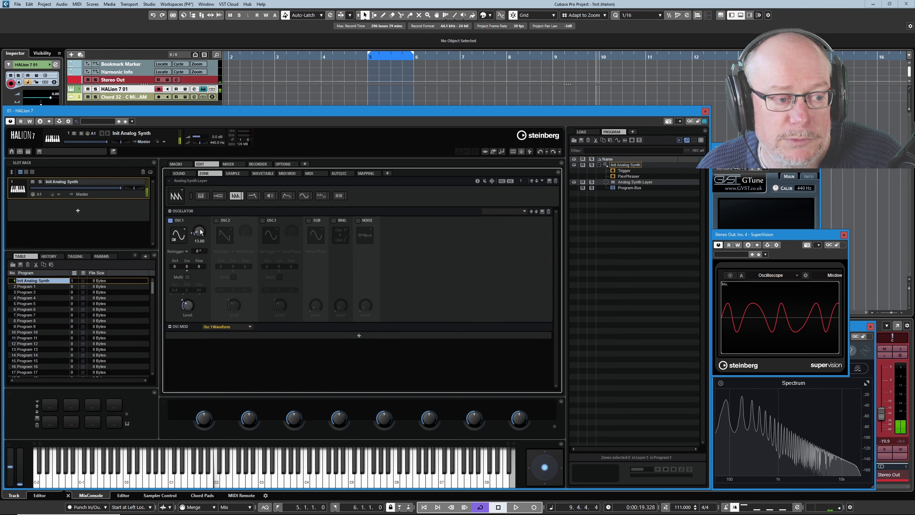
pyautogui.scroll(2, 201, 232)
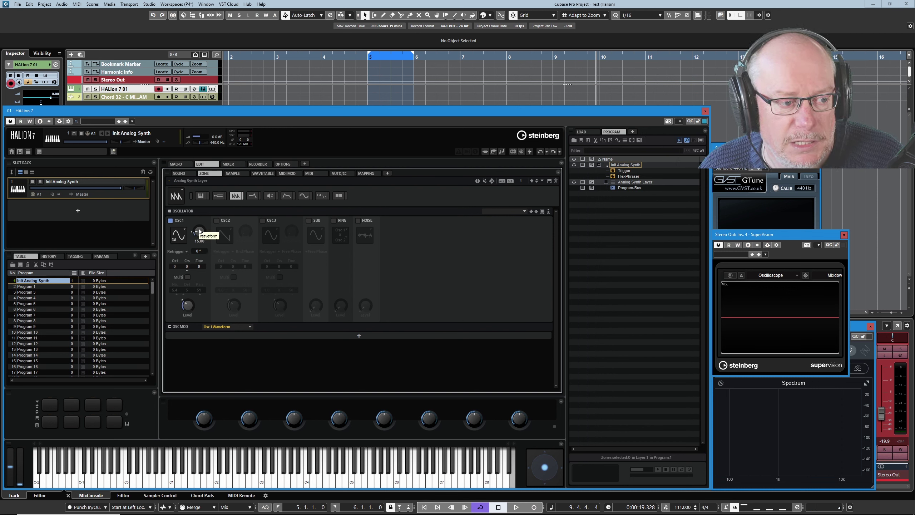
pyautogui.moveTo(199, 230); pyautogui.dragTo(194, 219)
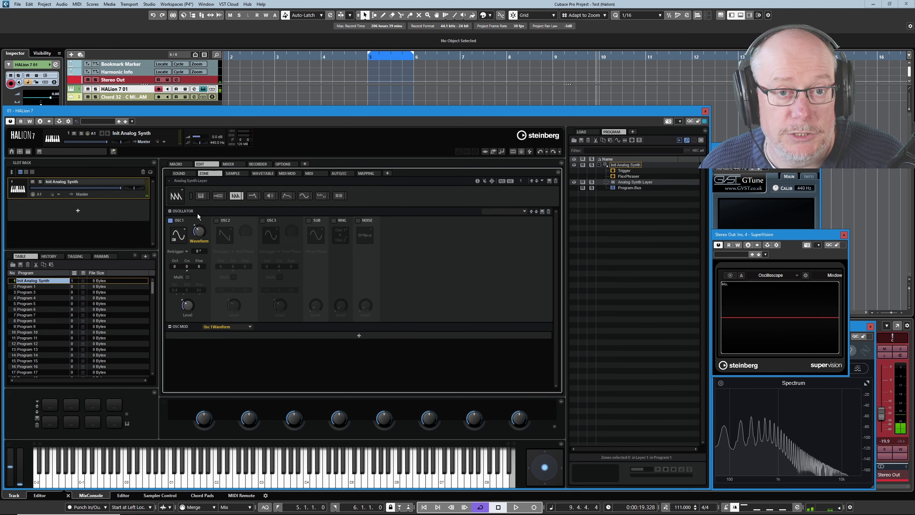
pyautogui.scroll(1, 200, 230)
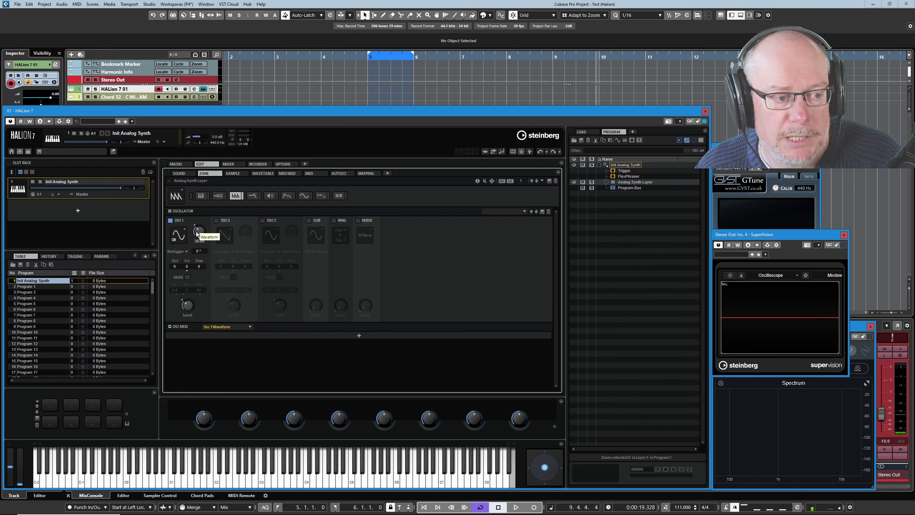
pyautogui.scroll(-4, 177, 237)
# Switch OSC1 to Sine XOR and sweep its Waveform amount, holding and releasing the oscilloscope trace to examine the wave.
pyautogui.click(177, 237)
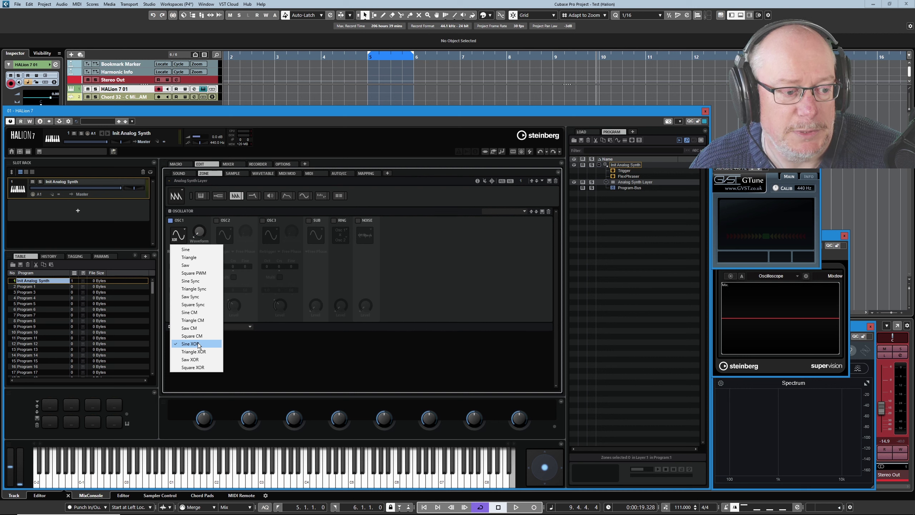
pyautogui.click(193, 343)
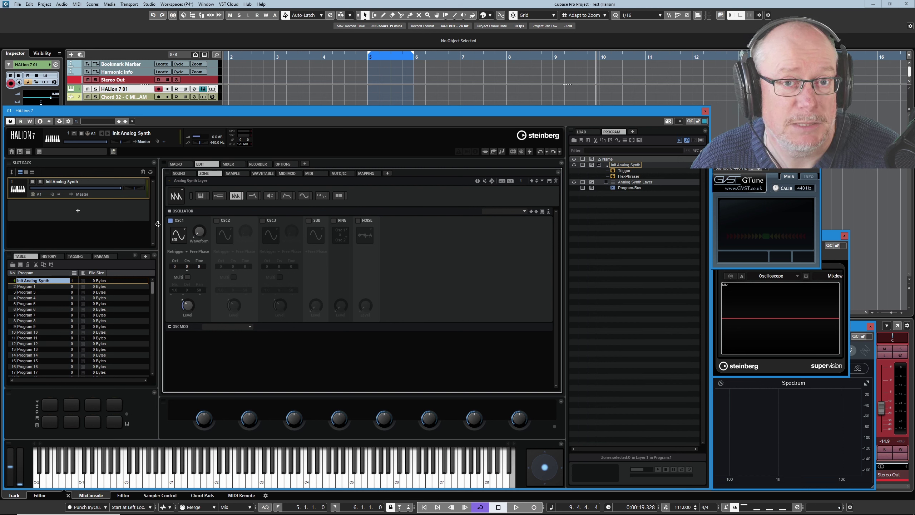
pyautogui.click(199, 234)
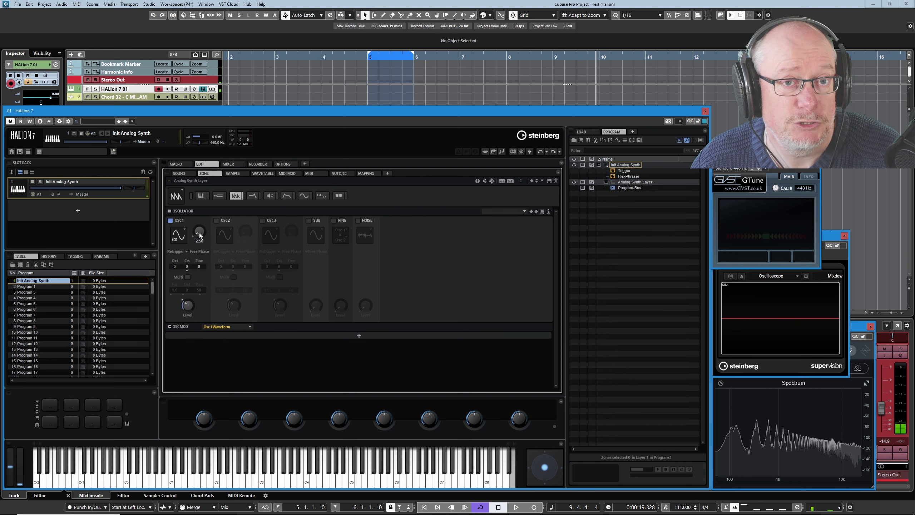
pyautogui.moveTo(198, 233); pyautogui.dragTo(194, 233)
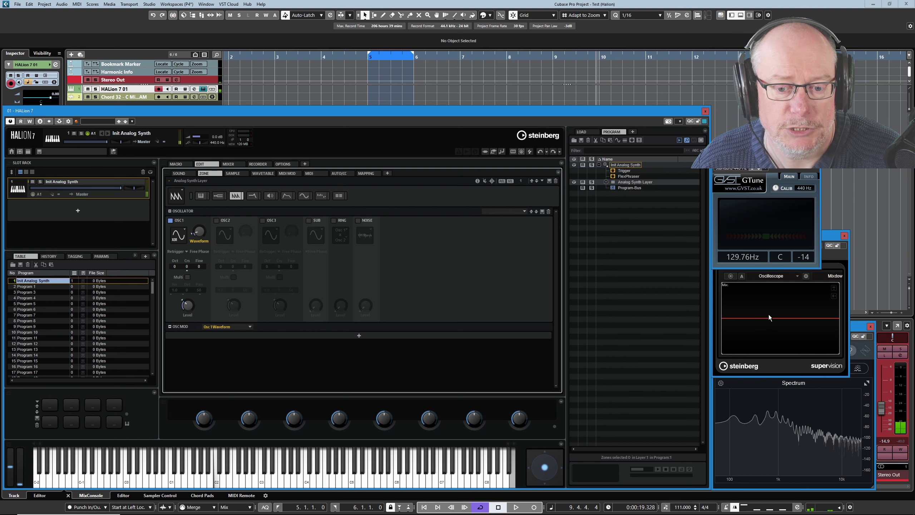
pyautogui.click(731, 276)
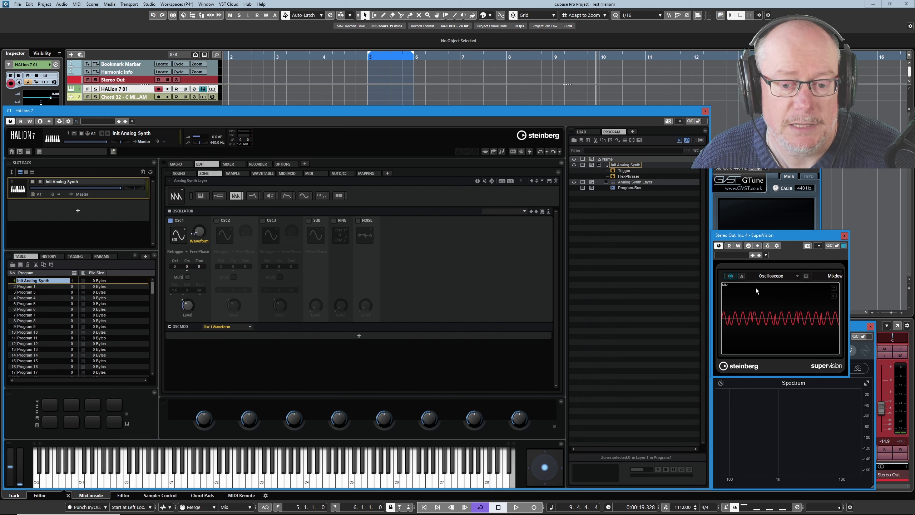
pyautogui.click(728, 277)
# Switch OSC1 to Triangle XOR and sweep its Waveform amount up and back down.
pyautogui.click(178, 235)
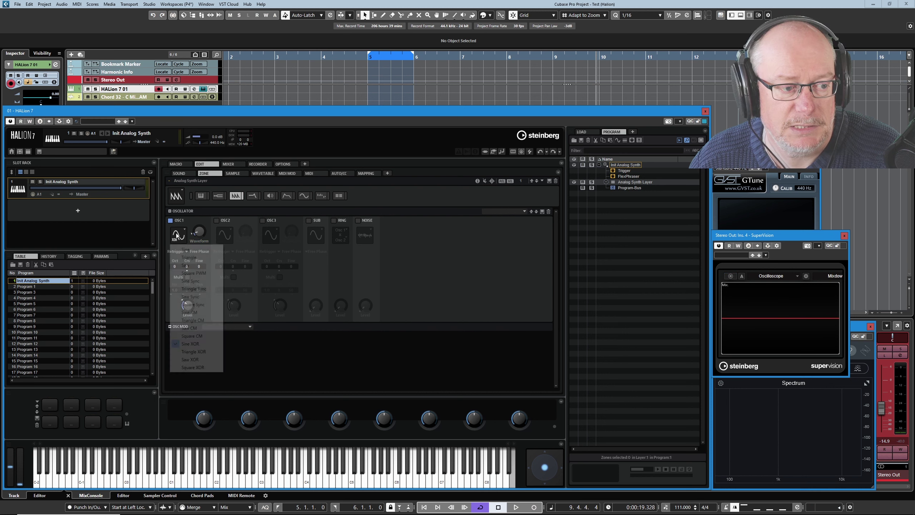
pyautogui.click(201, 350)
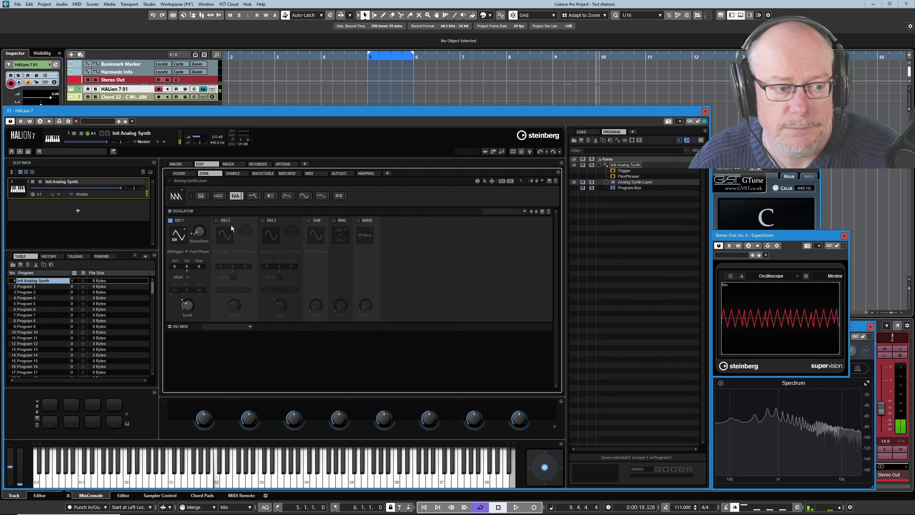
pyautogui.click(201, 229)
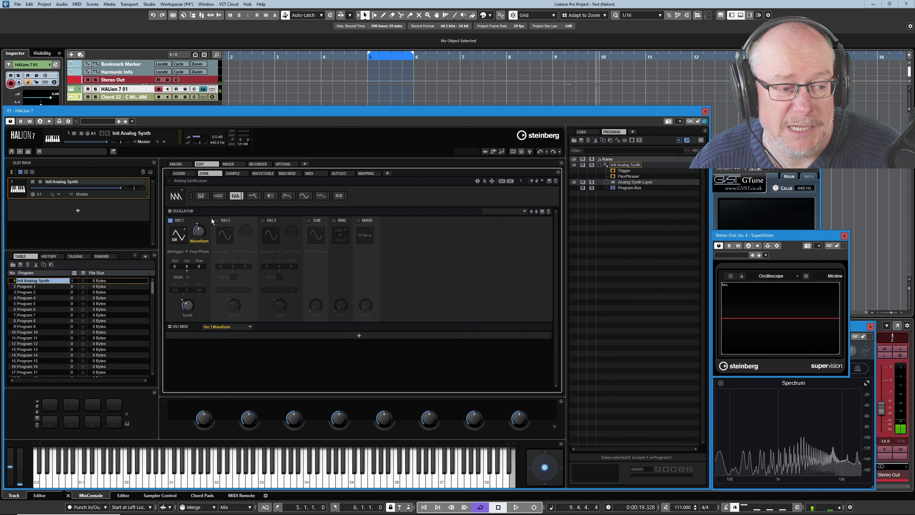
pyautogui.moveTo(199, 232)
pyautogui.mouseDown()
pyautogui.moveTo(199, 222)
pyautogui.moveTo(196, 241)
pyautogui.mouseUp()
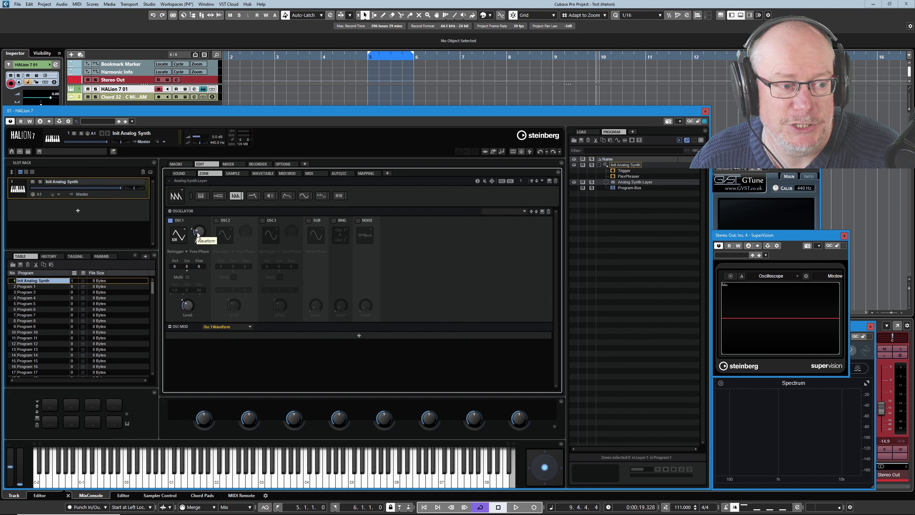
pyautogui.moveTo(197, 232)
pyautogui.mouseDown()
pyautogui.moveTo(199, 213)
pyautogui.moveTo(194, 234)
pyautogui.mouseUp()
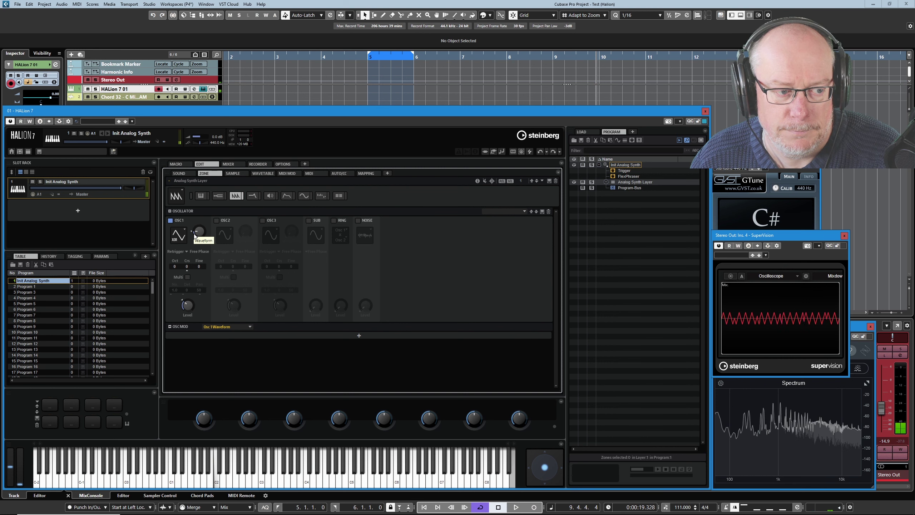
# Turn off OSC1 and enable the SUB oscillator in its place, showing and hiding the Pitch section to point out the overall tuning.
pyautogui.click(172, 221)
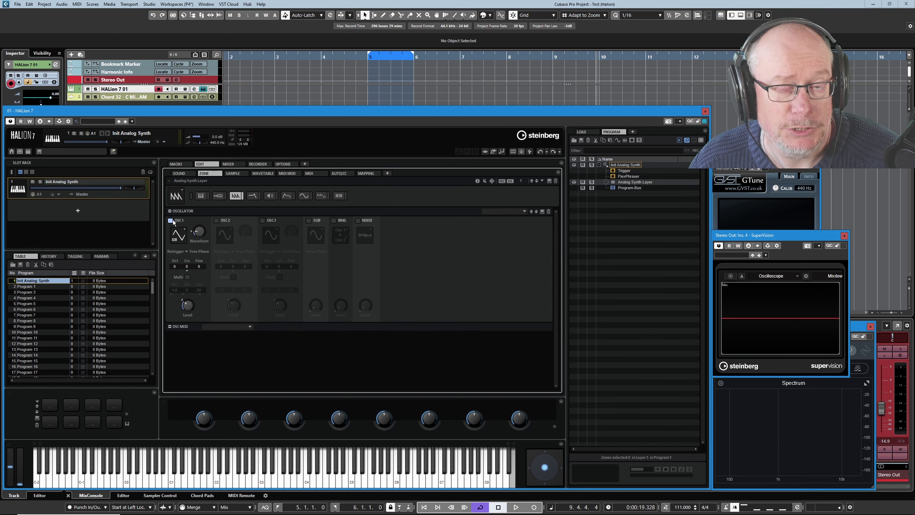
pyautogui.click(171, 220)
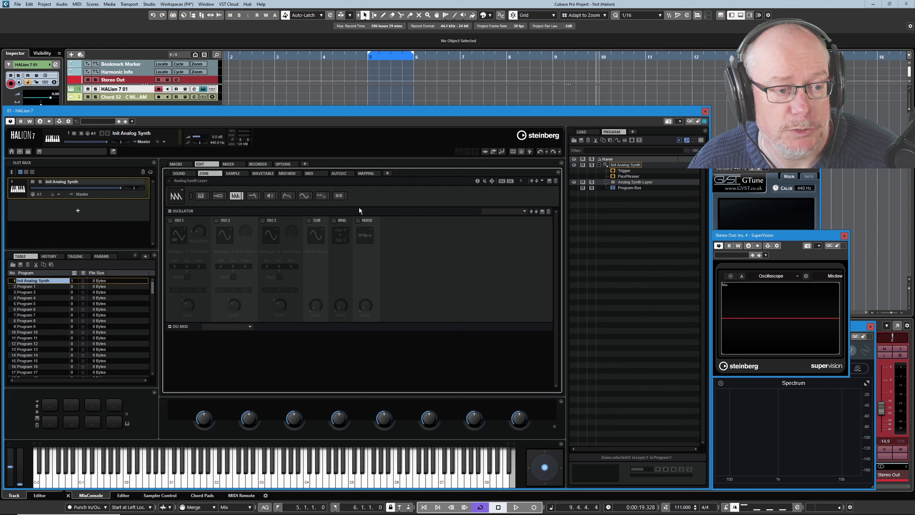
pyautogui.click(308, 220)
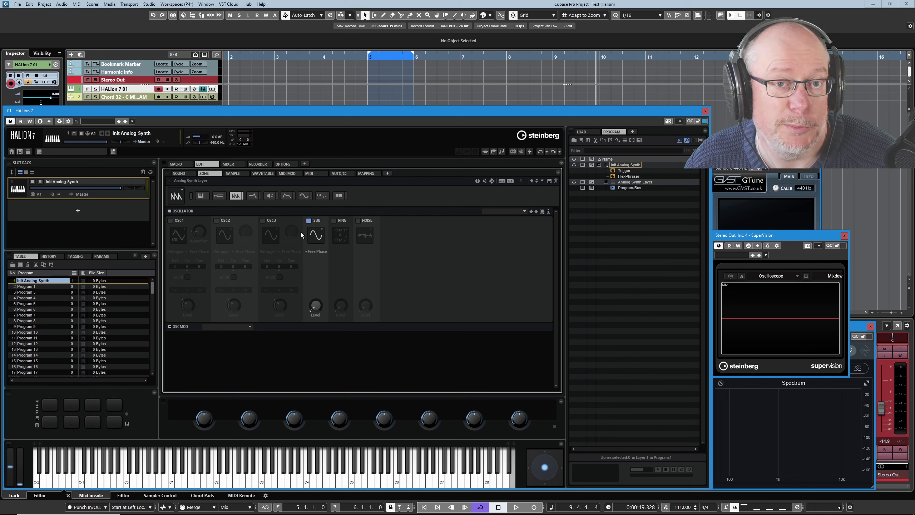
pyautogui.click(221, 196)
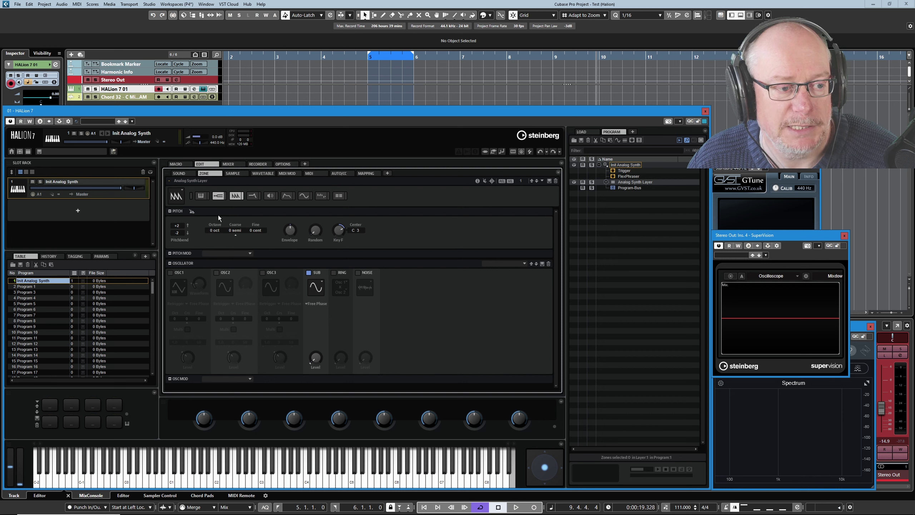
pyautogui.click(219, 195)
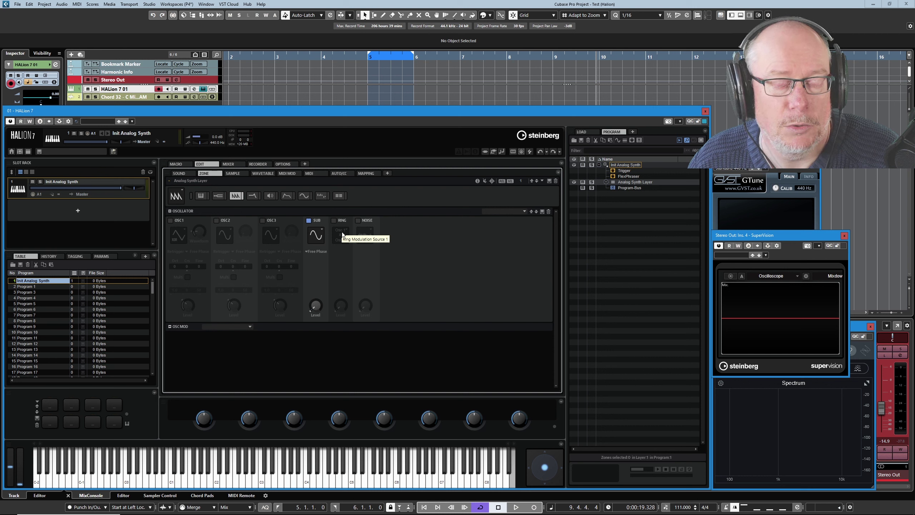
# Raise the SUB oscillator's Level, check its pitch in the GTune tuner, and view its waveform choices without changing the Sine.
pyautogui.moveTo(310, 308)
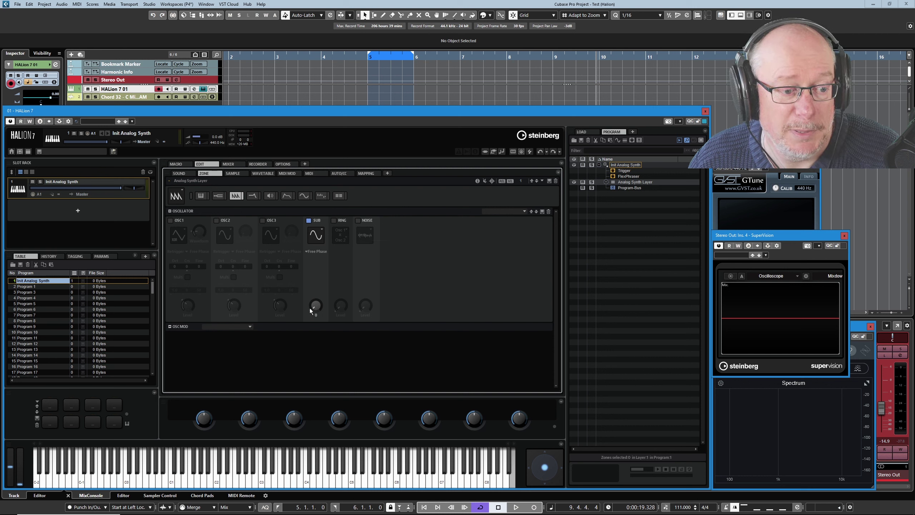
pyautogui.moveTo(319, 305); pyautogui.dragTo(318, 243)
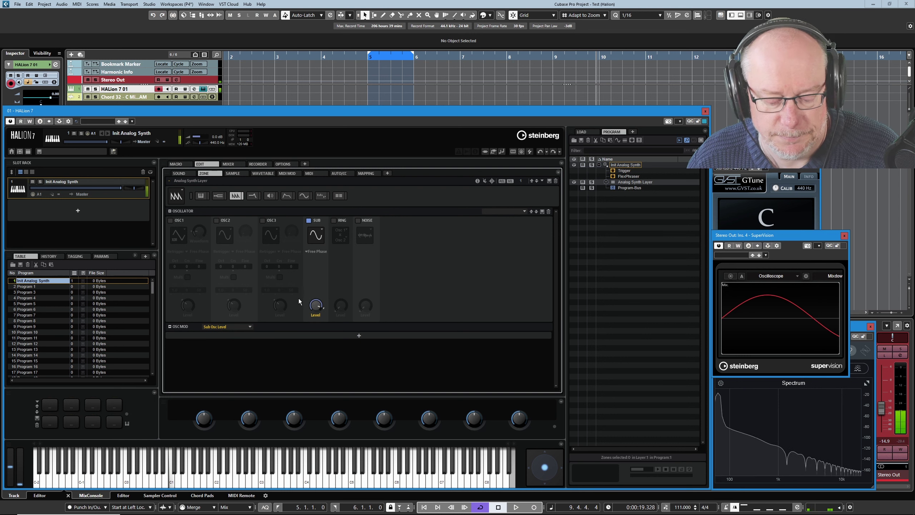
pyautogui.click(712, 167)
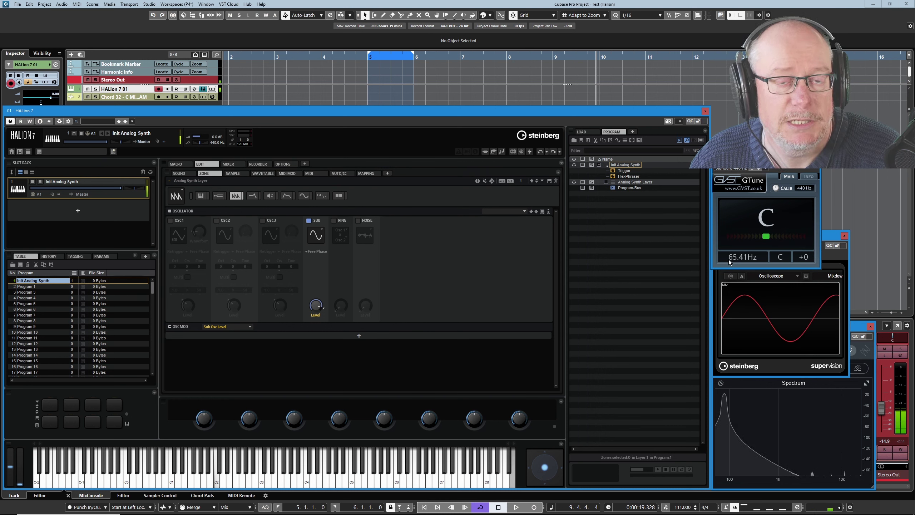
pyautogui.click(318, 242)
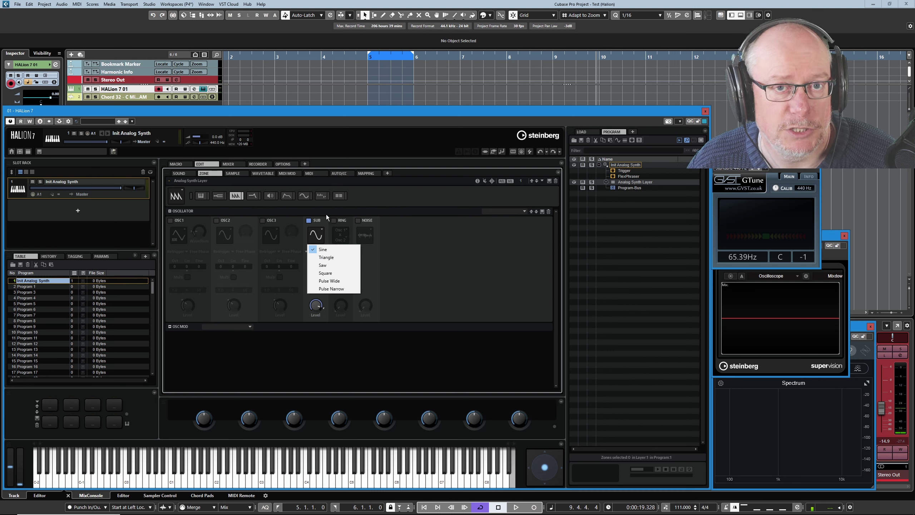
pyautogui.click(309, 220)
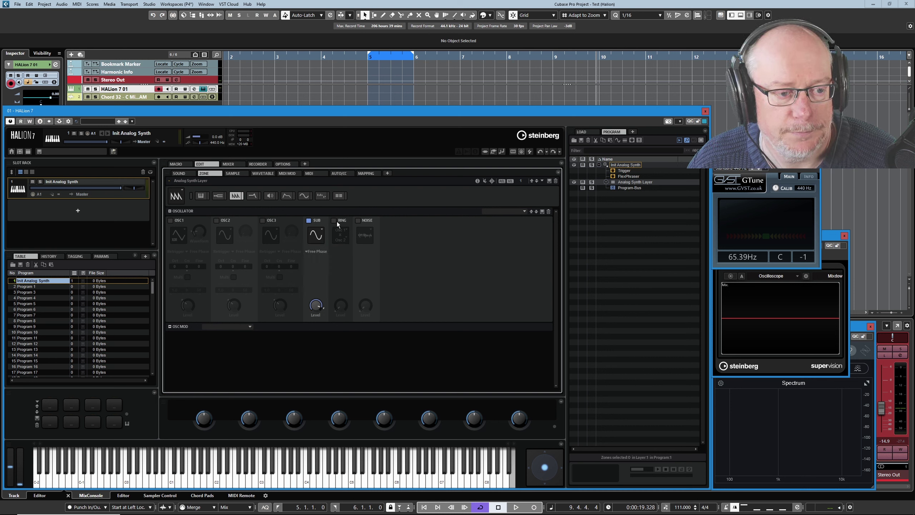
# Enable RING modulation in place of the SUB oscillator and set the ring modulation Level to about 71.
pyautogui.click(333, 221)
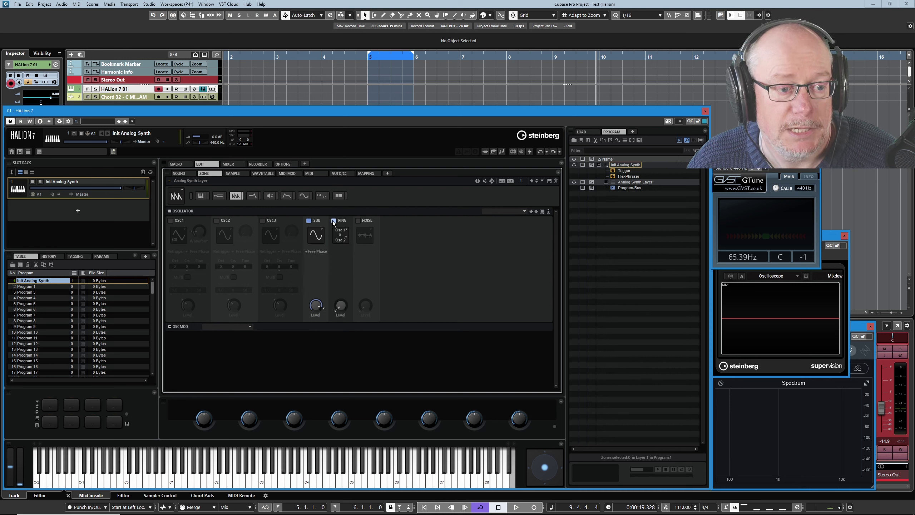
pyautogui.click(308, 220)
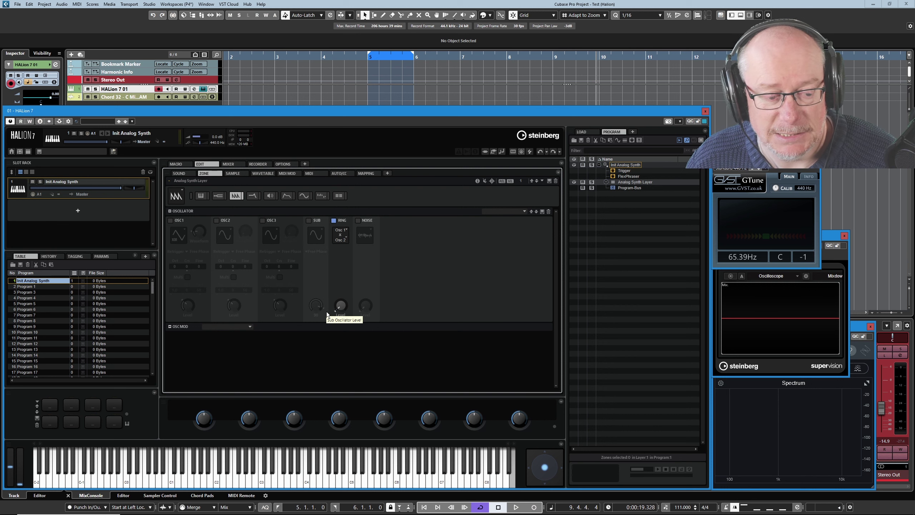
pyautogui.moveTo(341, 305); pyautogui.dragTo(338, 245)
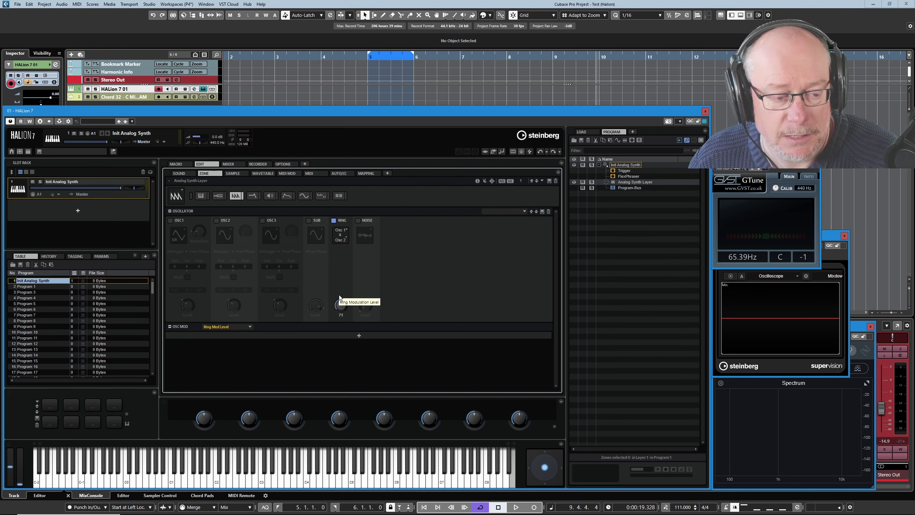
# View the oscillator choices for the two ring modulation sources, keeping Osc 1 and Osc 2.
pyautogui.click(341, 228)
pyautogui.click(346, 237)
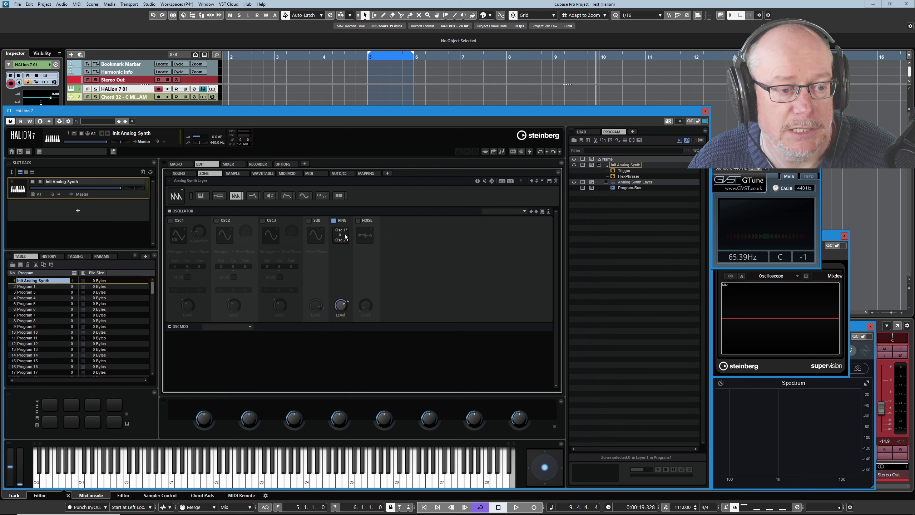
pyautogui.click(341, 240)
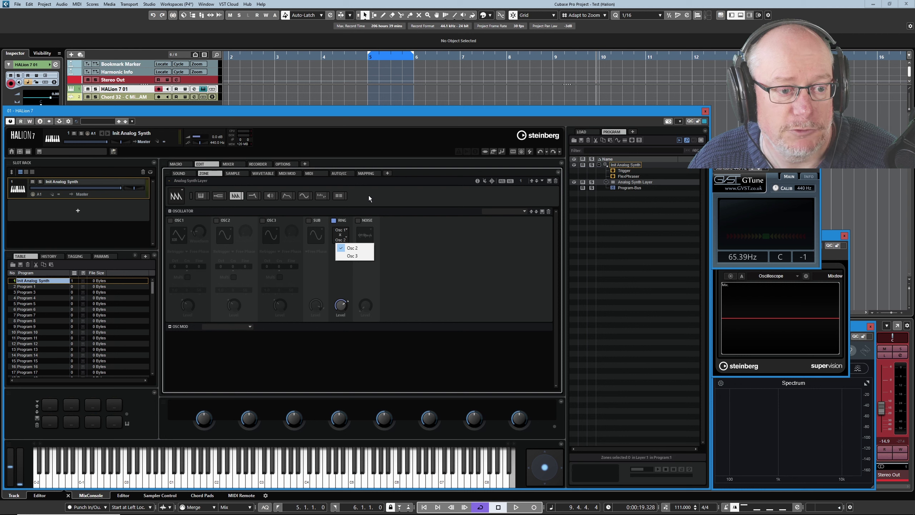
# Close the ring modulation source list keeping Osc 2, and enable OSC1 and OSC2 alongside the ring modulation.
pyautogui.click(357, 210)
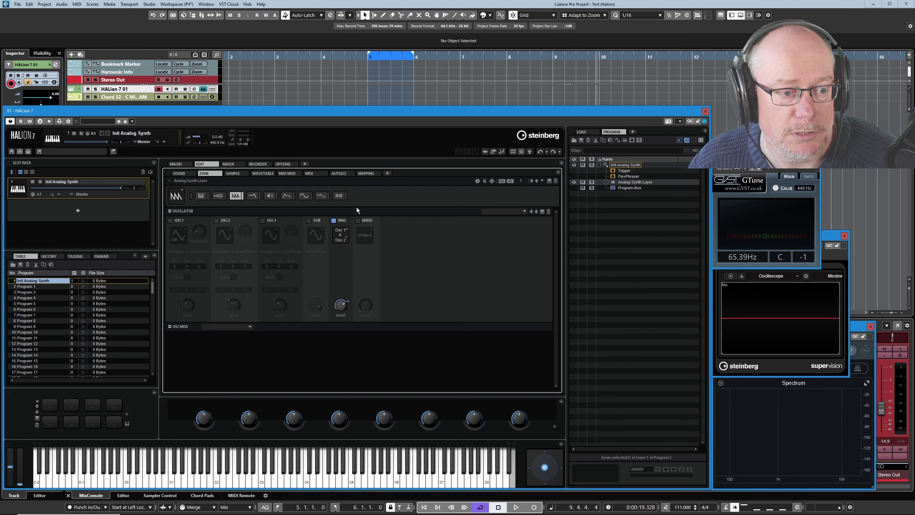
pyautogui.click(170, 220)
pyautogui.click(216, 220)
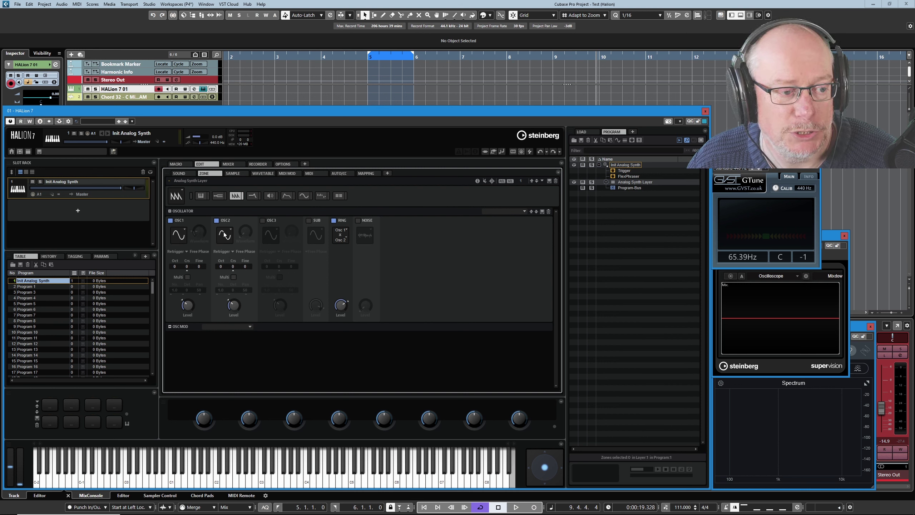
# Set OSC1 and OSC2 to Fixed Phase and raise OSC2's coarse tuning to 3 semitones.
pyautogui.click(200, 251)
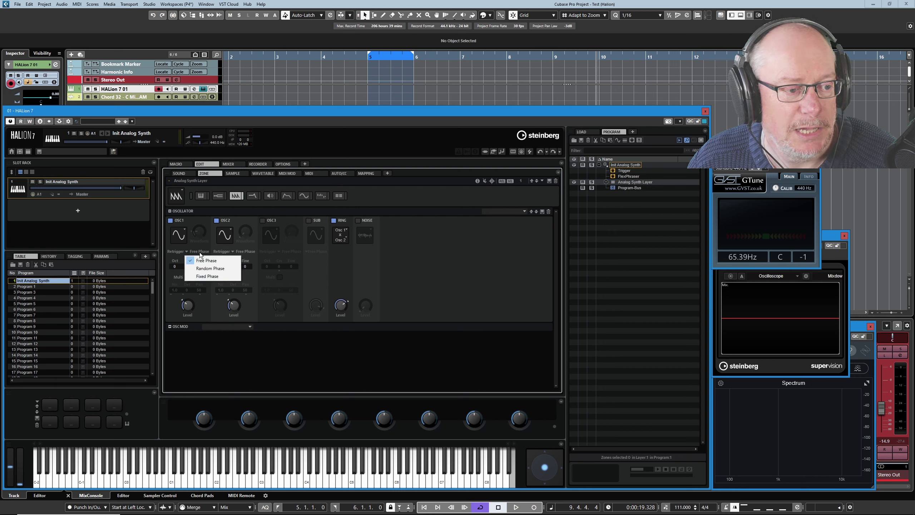
pyautogui.click(210, 277)
pyautogui.click(243, 251)
pyautogui.click(260, 276)
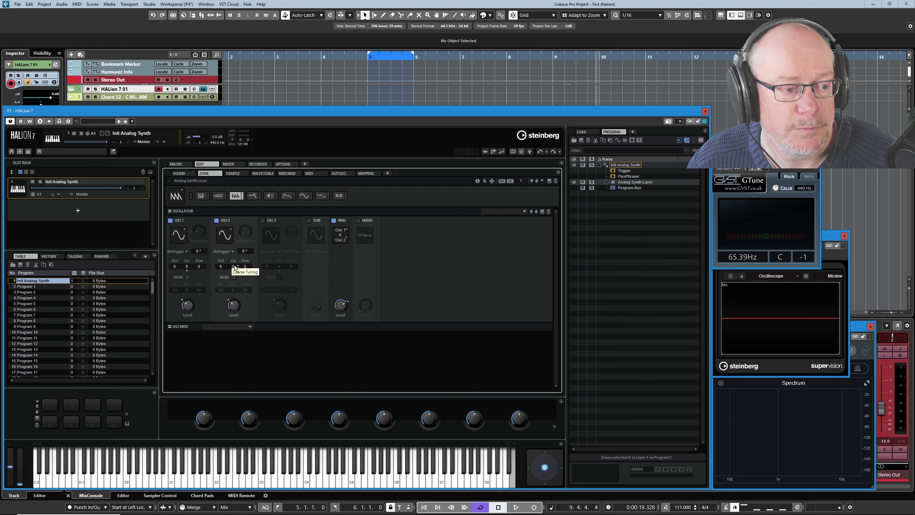
pyautogui.scroll(3, 235, 265)
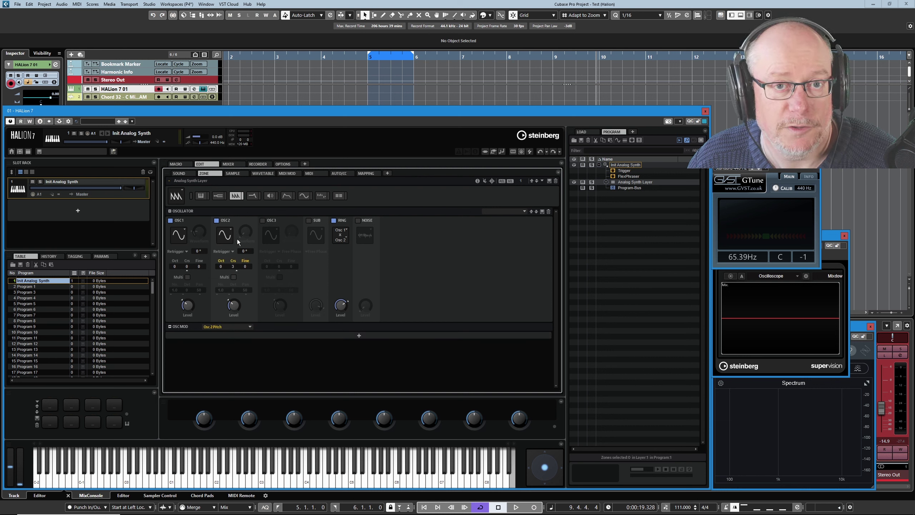
# Switch OSC1 and OSC2 off in turn to compare the ring modulation with each source, and re-enable both.
pyautogui.click(216, 220)
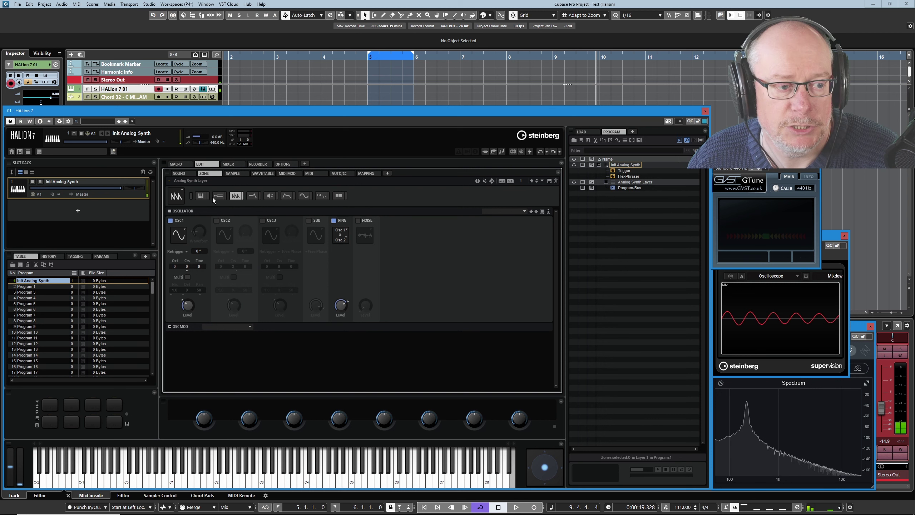
pyautogui.click(169, 220)
pyautogui.click(216, 220)
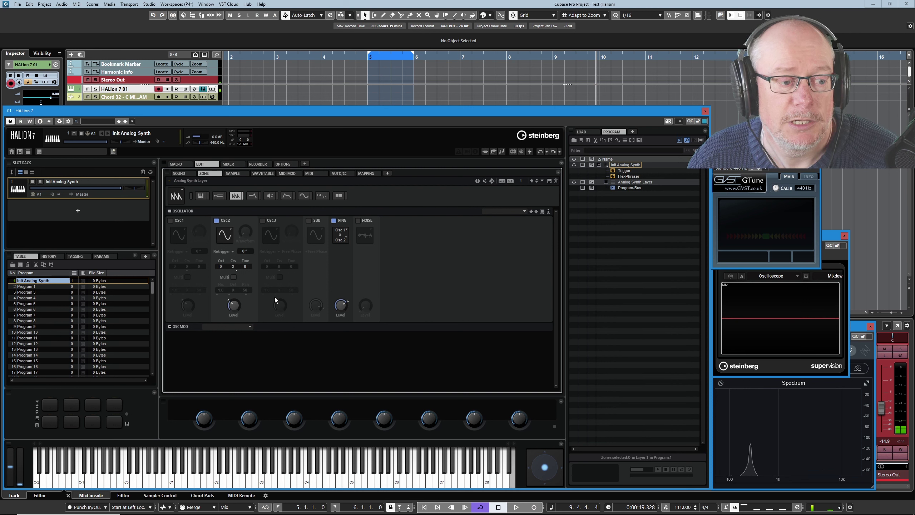
pyautogui.click(170, 220)
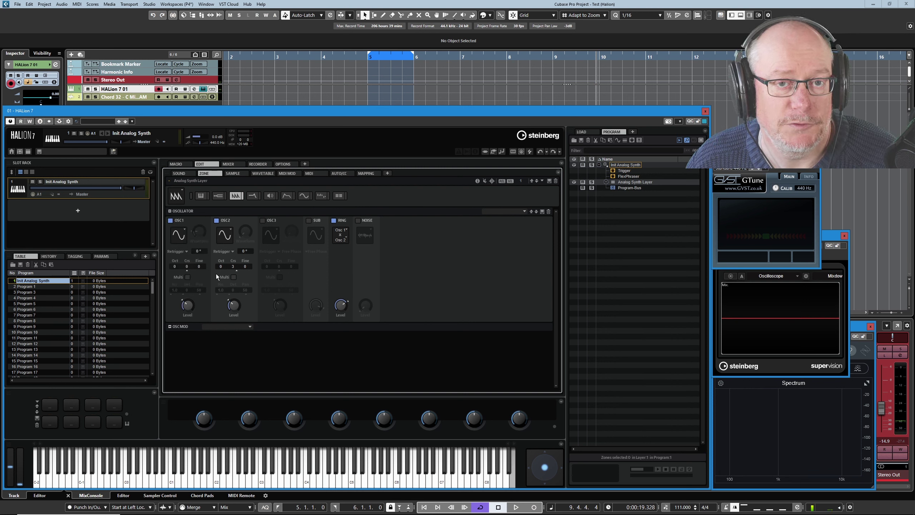
# Turn the OSC1 and OSC2 Levels down to minimum so that only the ring modulation signal is heard.
pyautogui.moveTo(186, 303); pyautogui.dragTo(188, 345)
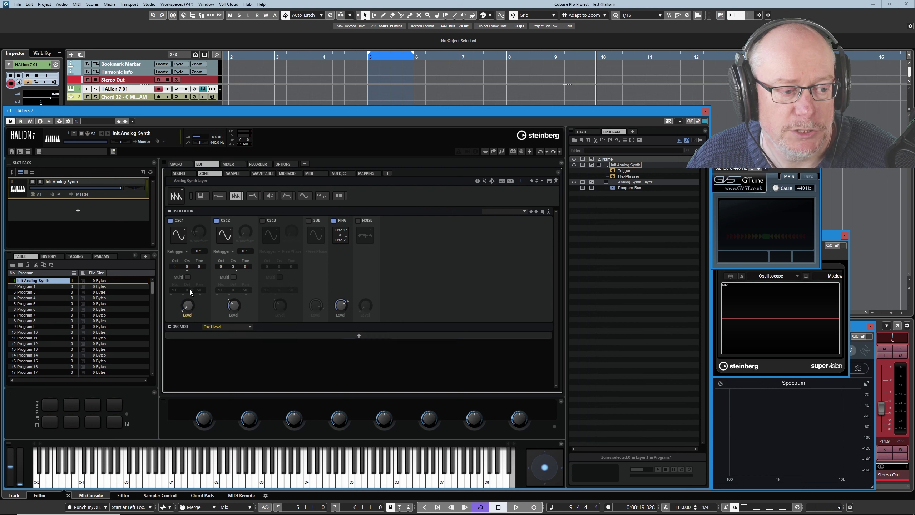
pyautogui.moveTo(234, 305); pyautogui.dragTo(259, 317)
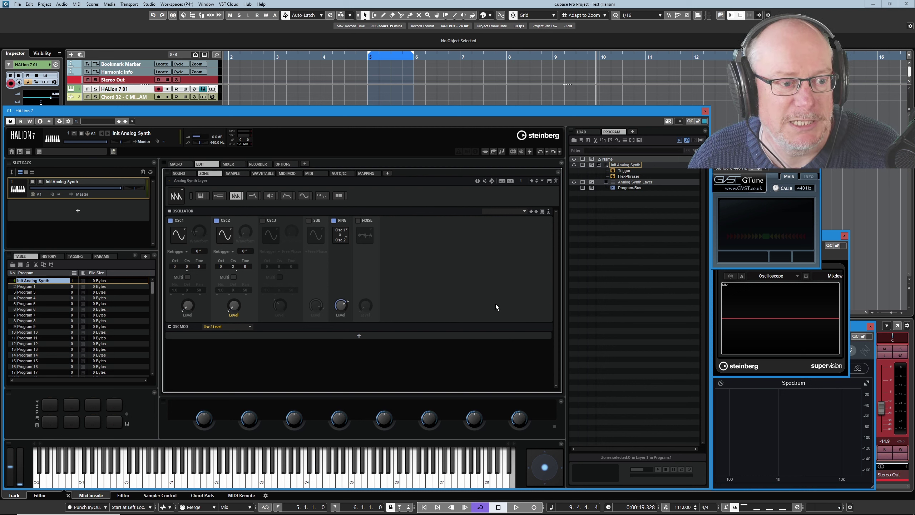
# Change OSC1's waveform to Saw and lower the Stereo Out fader to -20.2.
pyautogui.click(183, 234)
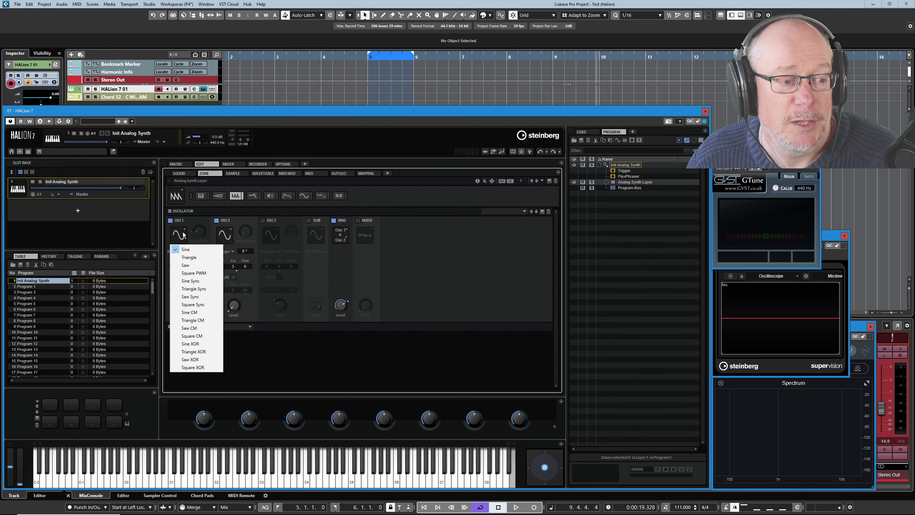
pyautogui.click(193, 265)
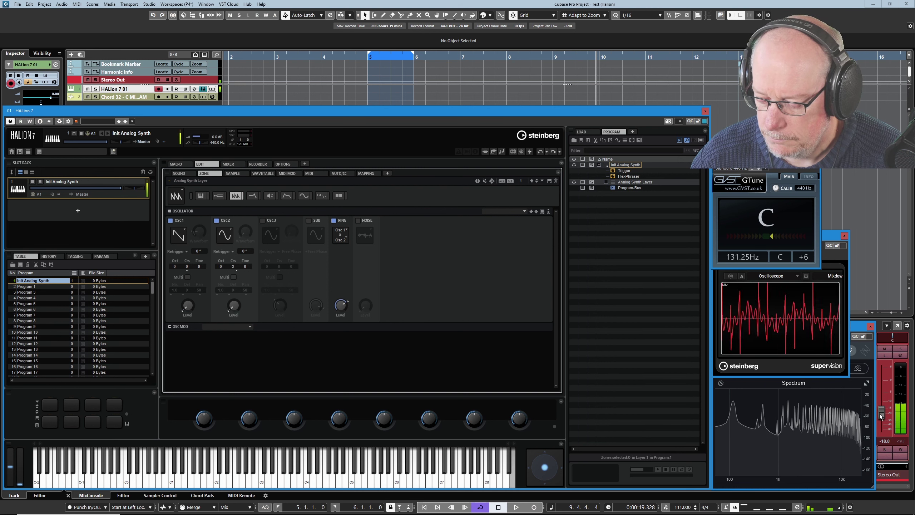
pyautogui.moveTo(882, 407); pyautogui.dragTo(879, 416)
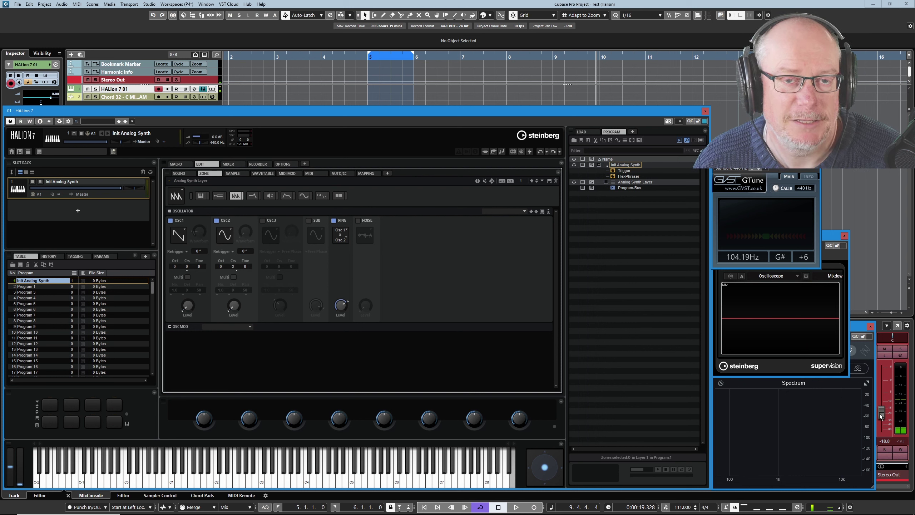
pyautogui.moveTo(880, 416); pyautogui.dragTo(881, 418)
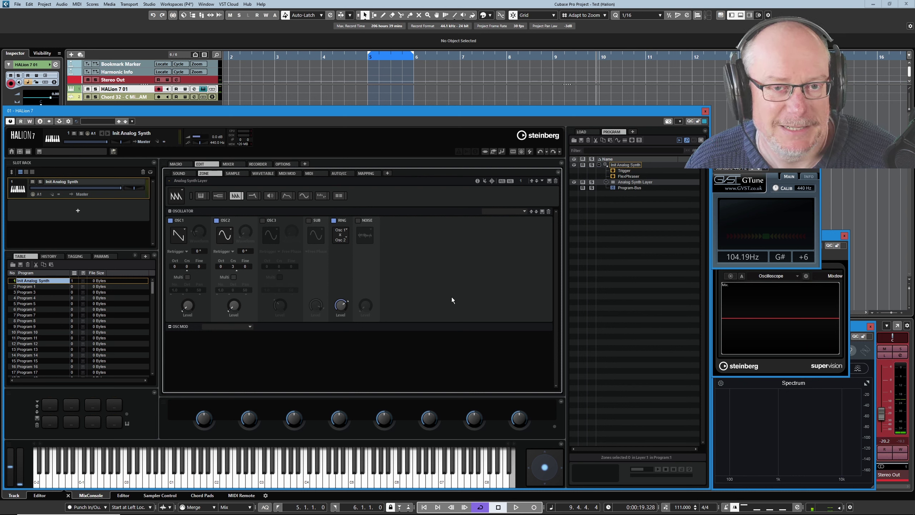
# Turn off RING, OSC2 and OSC1, and enable the NOISE generator in their place.
pyautogui.click(334, 221)
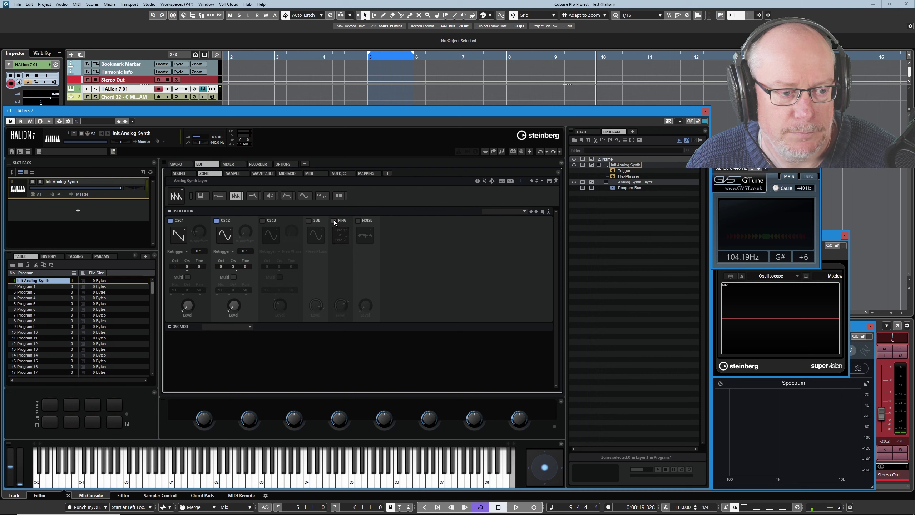
pyautogui.click(217, 220)
pyautogui.click(170, 220)
pyautogui.click(169, 221)
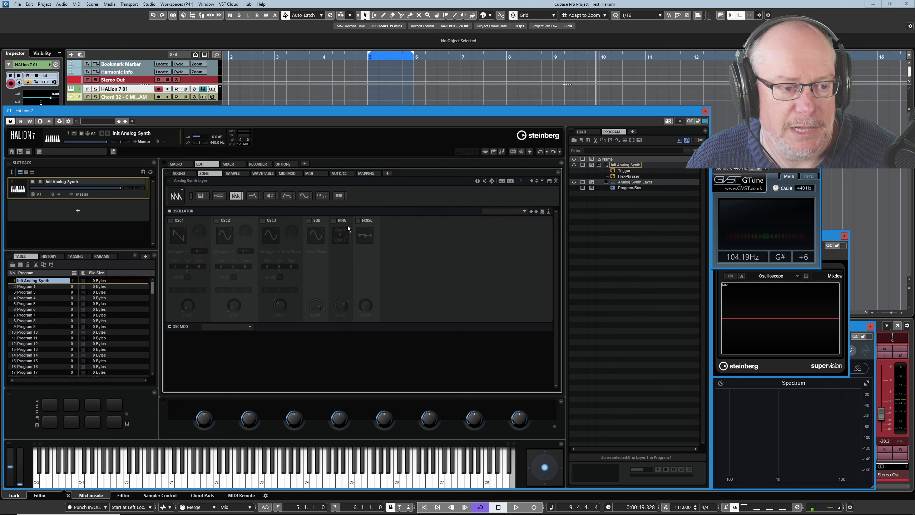
pyautogui.click(358, 221)
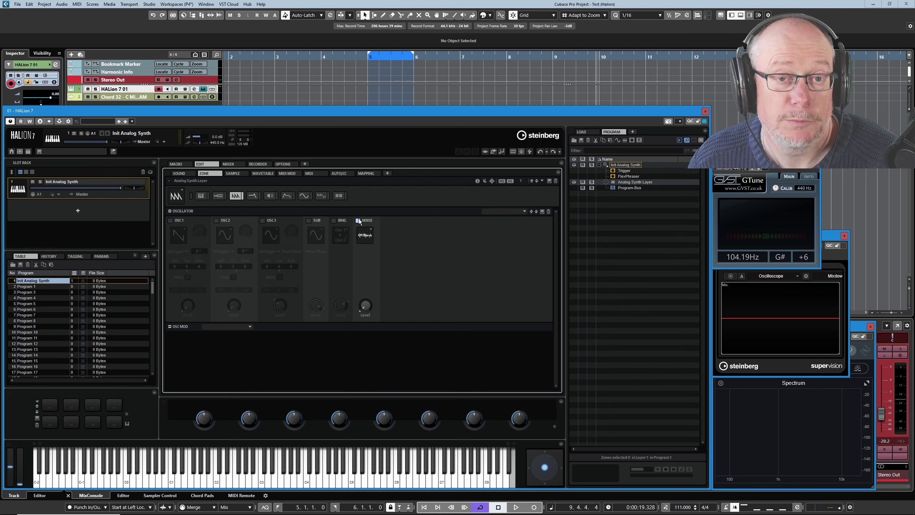
# View the available noise types, keep White, and raise the noise Level.
pyautogui.click(364, 234)
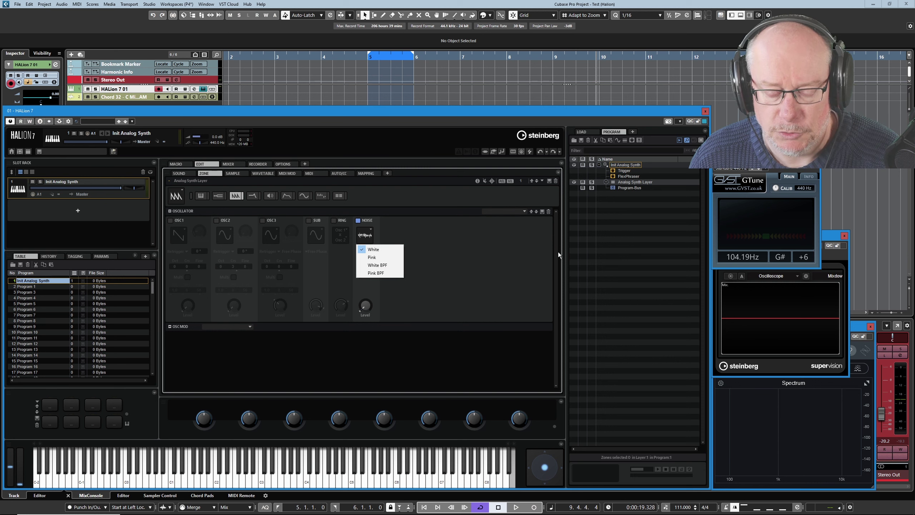
pyautogui.click(371, 258)
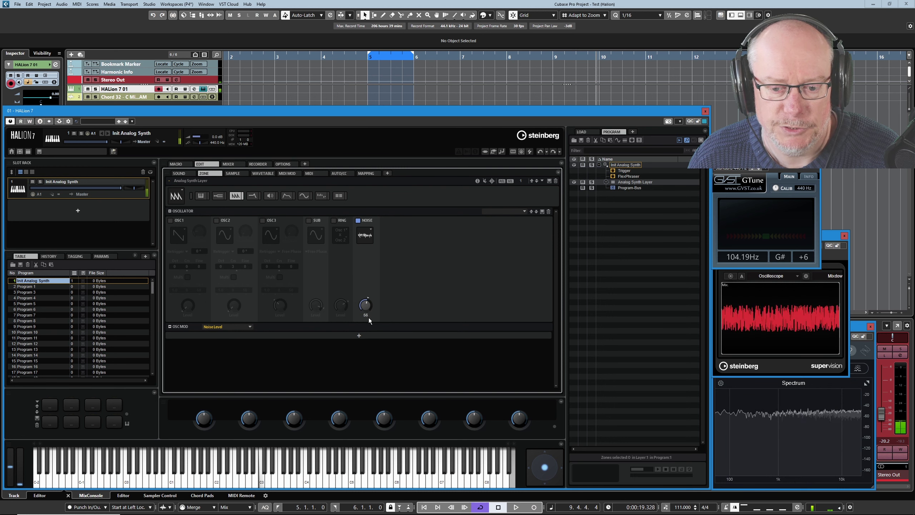
# Audition the noise types in order, switching to Pink, White BPF and finally Pink BPF.
pyautogui.click(369, 235)
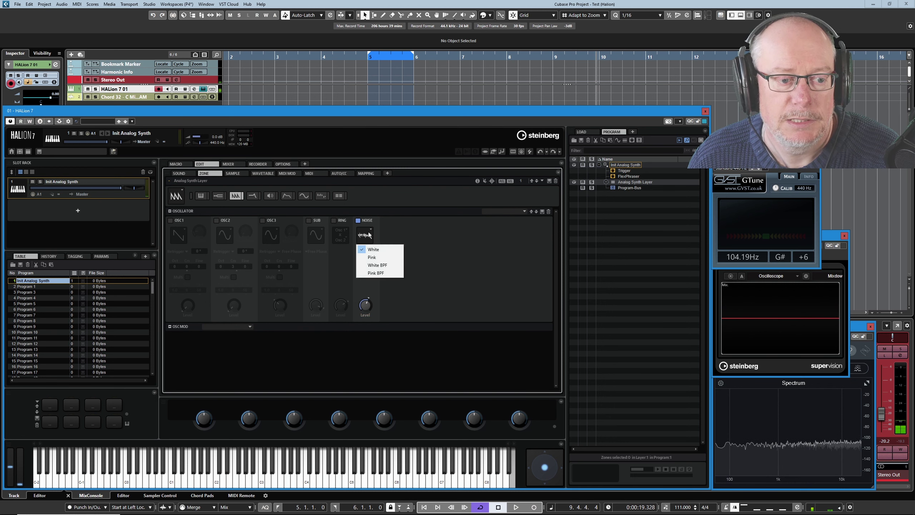
pyautogui.click(372, 257)
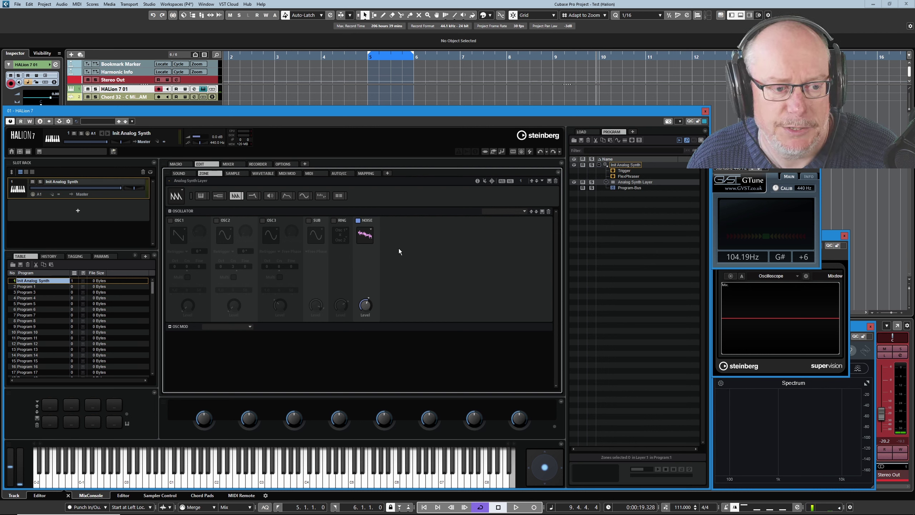
pyautogui.click(372, 239)
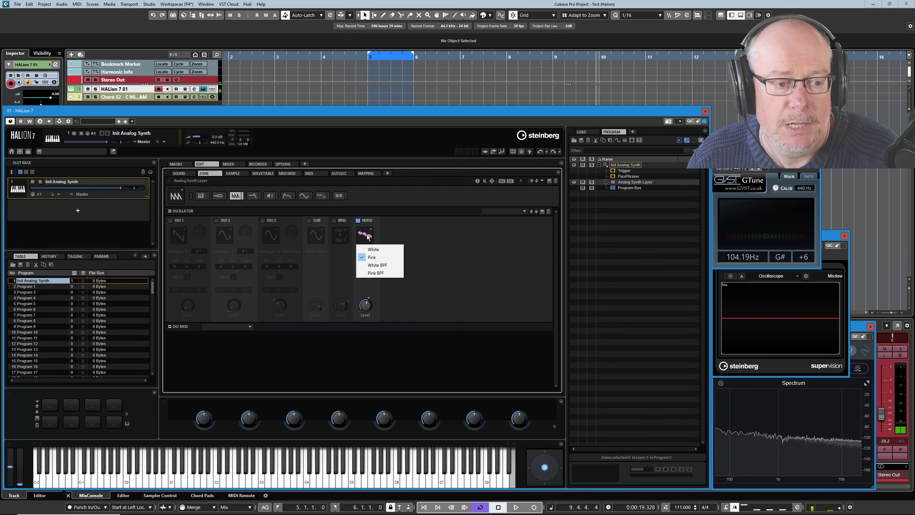
pyautogui.click(383, 263)
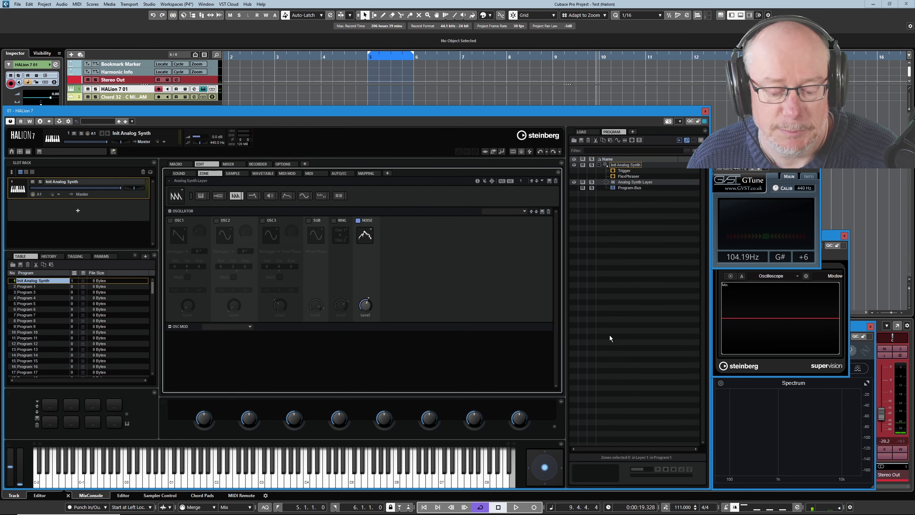
pyautogui.click(366, 235)
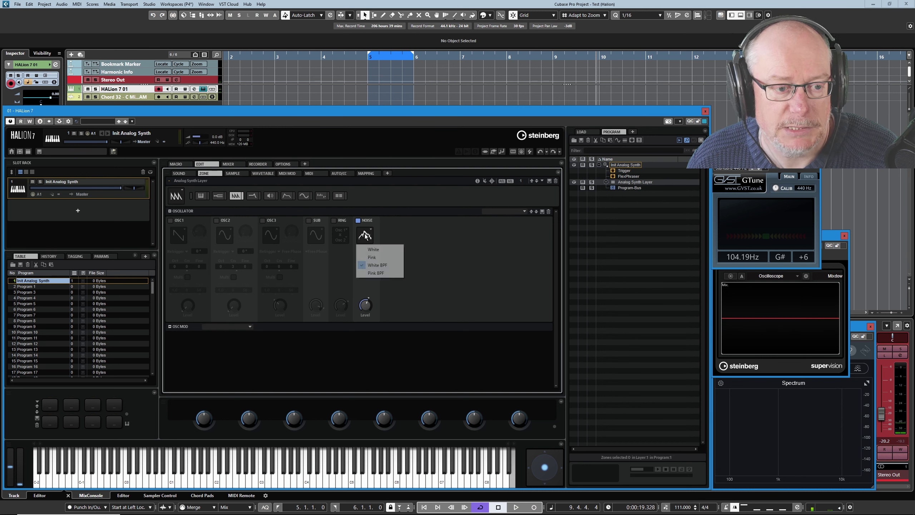
pyautogui.click(378, 273)
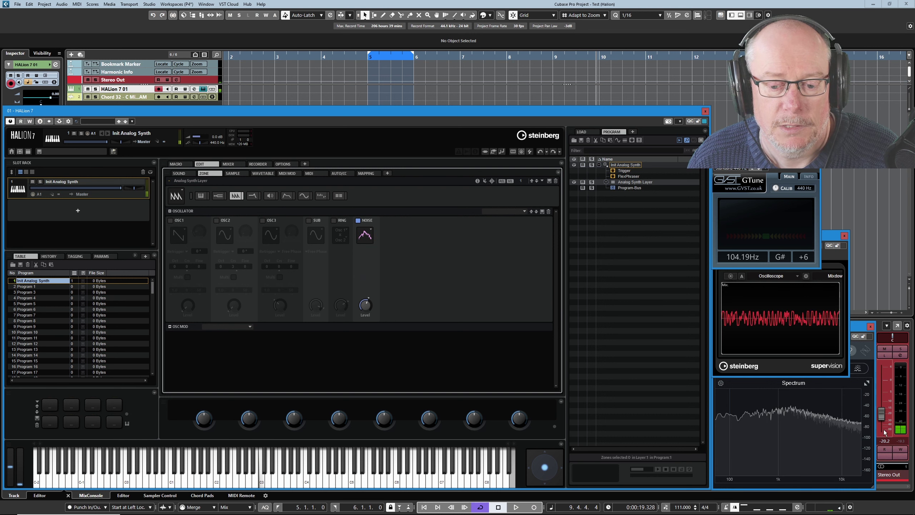